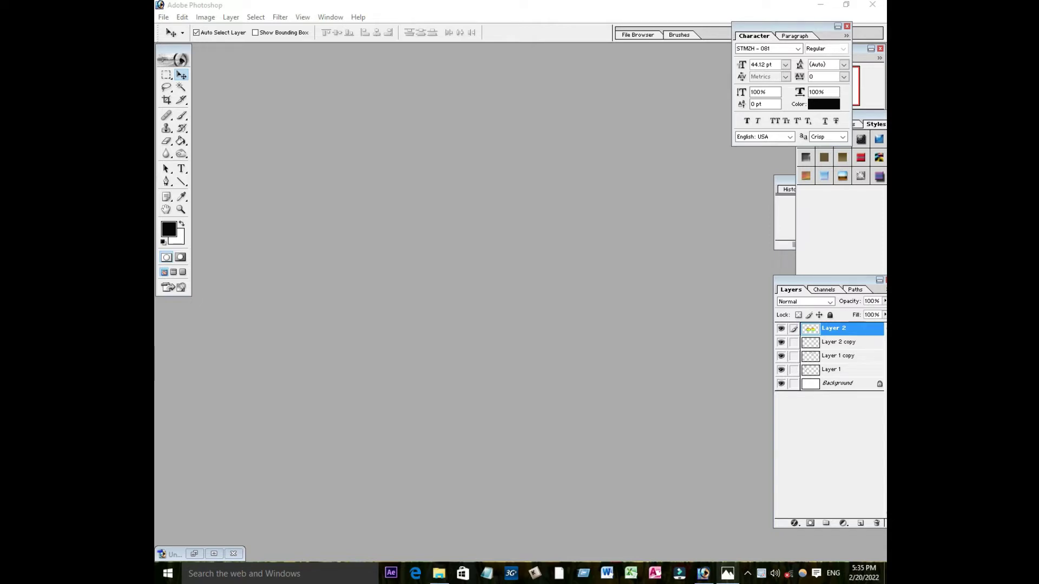
# Switch to Photos, browse the eyeglasses and sunglasses reference pictures, and return to Photoshop.
pyautogui.click(727, 573)
pyautogui.press('Left')
pyautogui.press('Left')
pyautogui.press('Left')
pyautogui.press('Left')
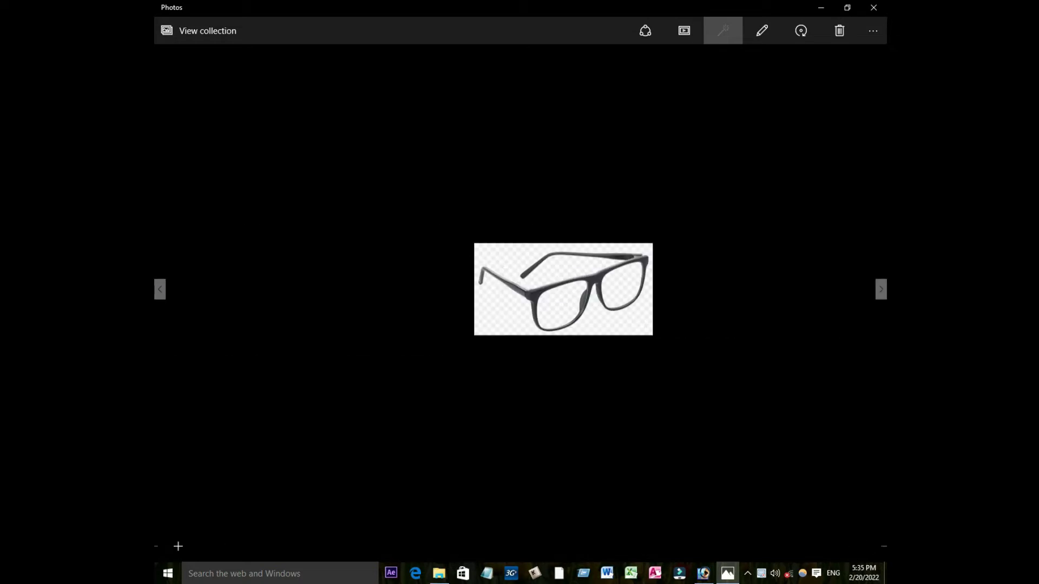
pyautogui.press('Right')
pyautogui.press('Right')
pyautogui.press('Right')
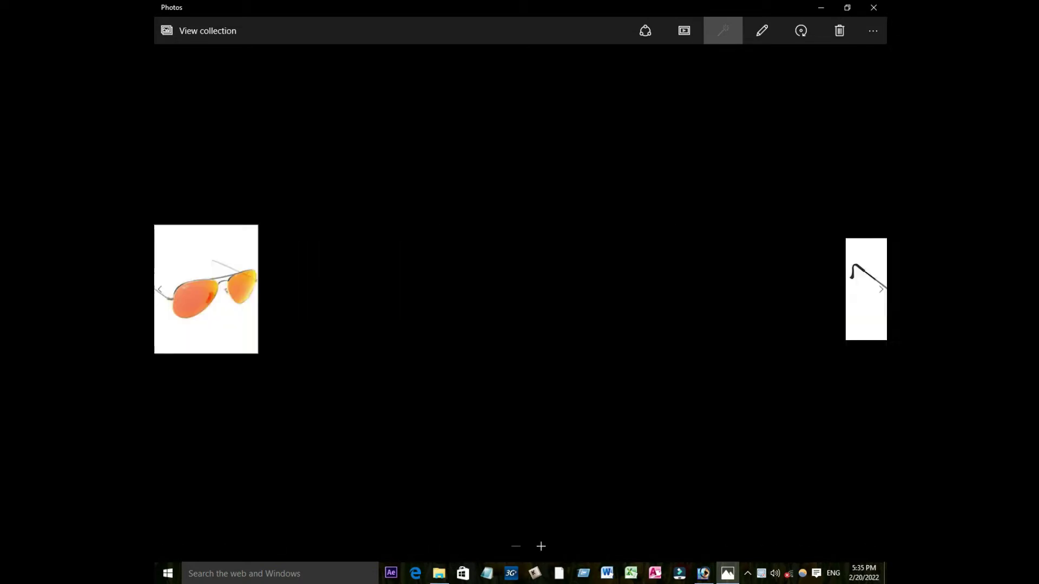
pyautogui.press('Right')
pyautogui.press('Left')
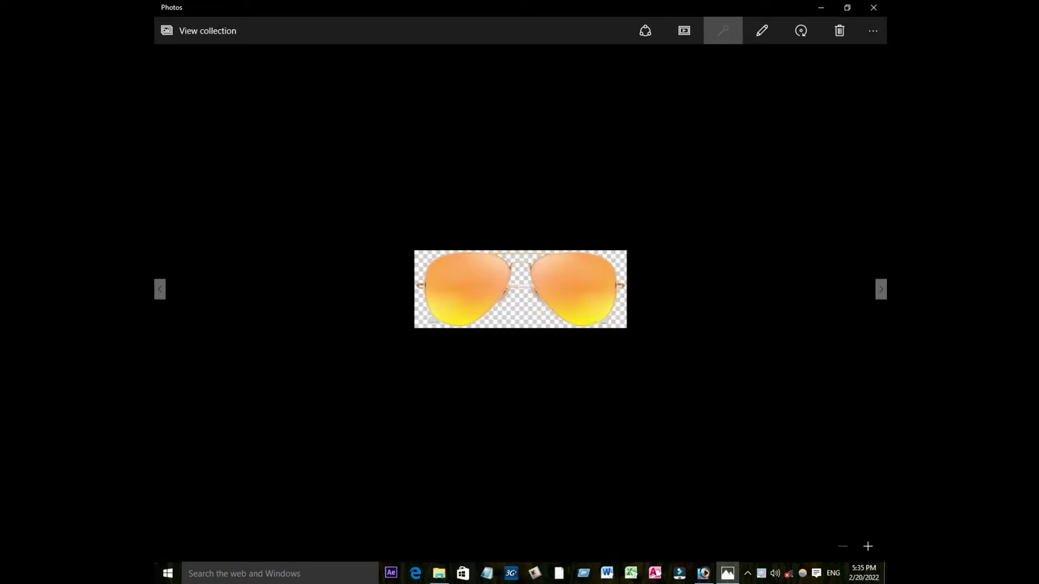
pyautogui.hotkey('alt', 'Tab')
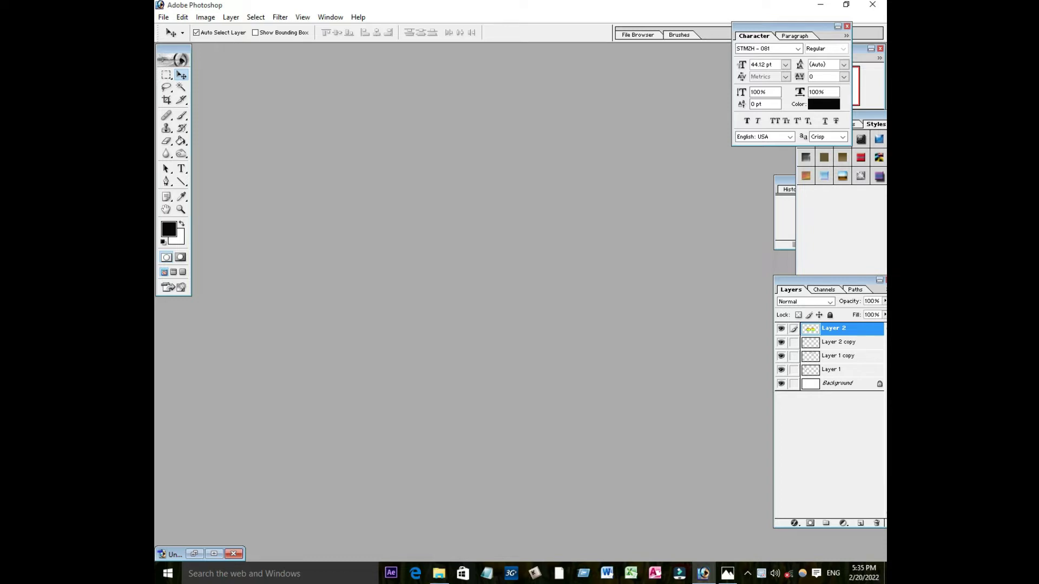
# Restore the minimized Untitled-1 document to examine the finished sunglasses drawing, and minimize it again.
pyautogui.click(214, 553)
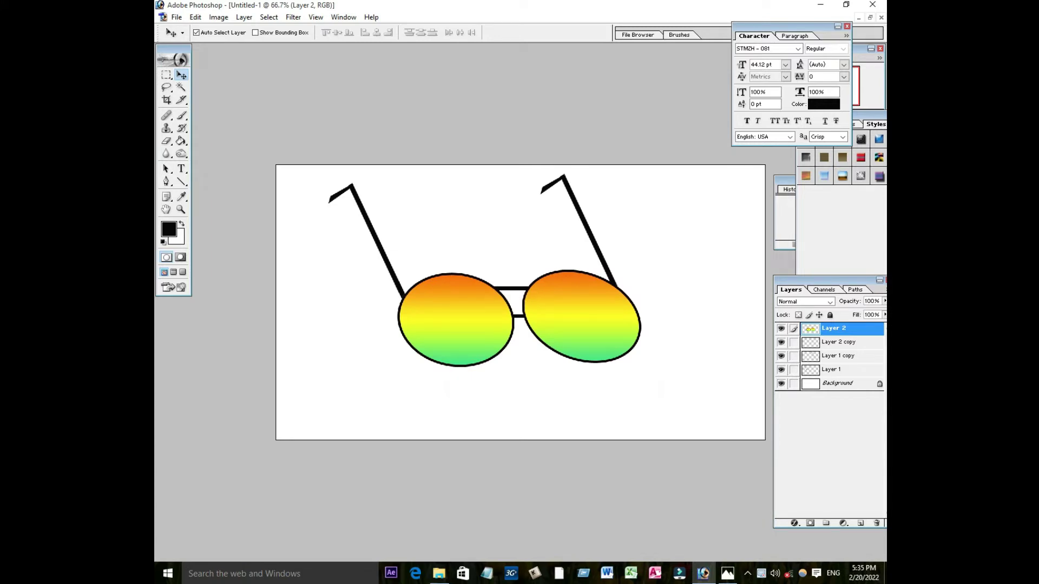
pyautogui.click(869, 17)
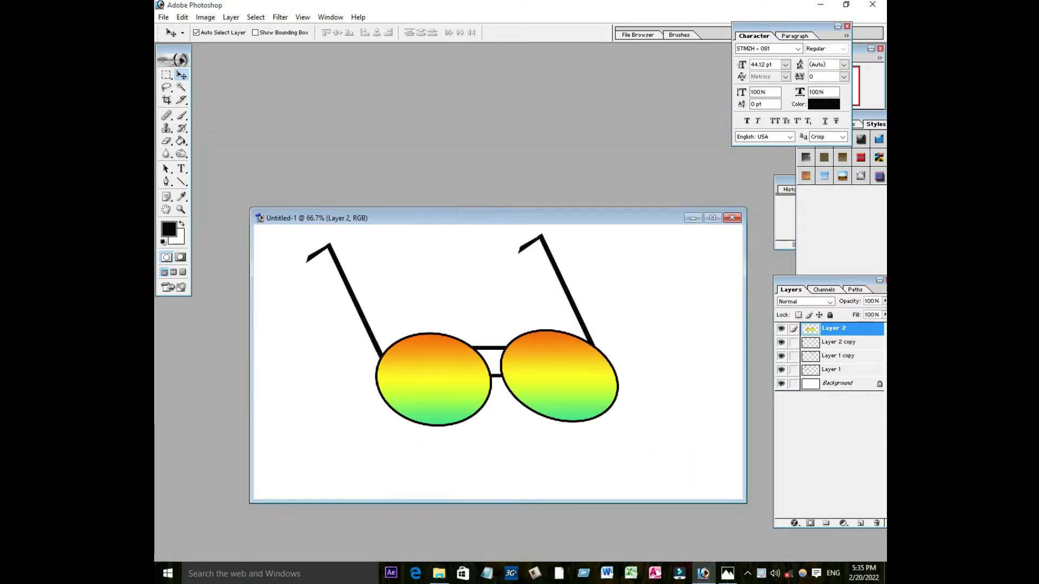
pyautogui.doubleClick(677, 218)
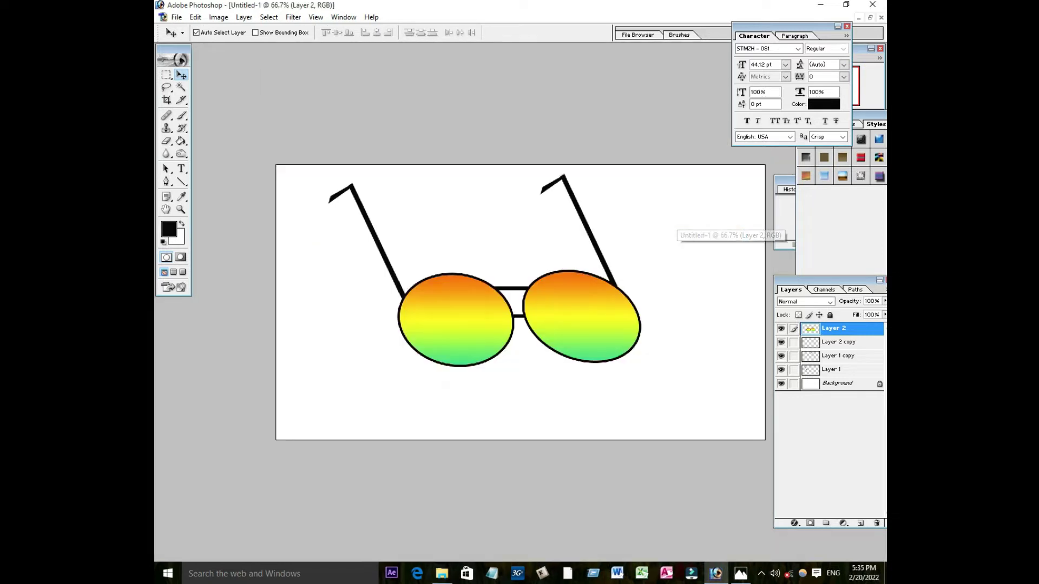
pyautogui.click(870, 17)
pyautogui.click(693, 218)
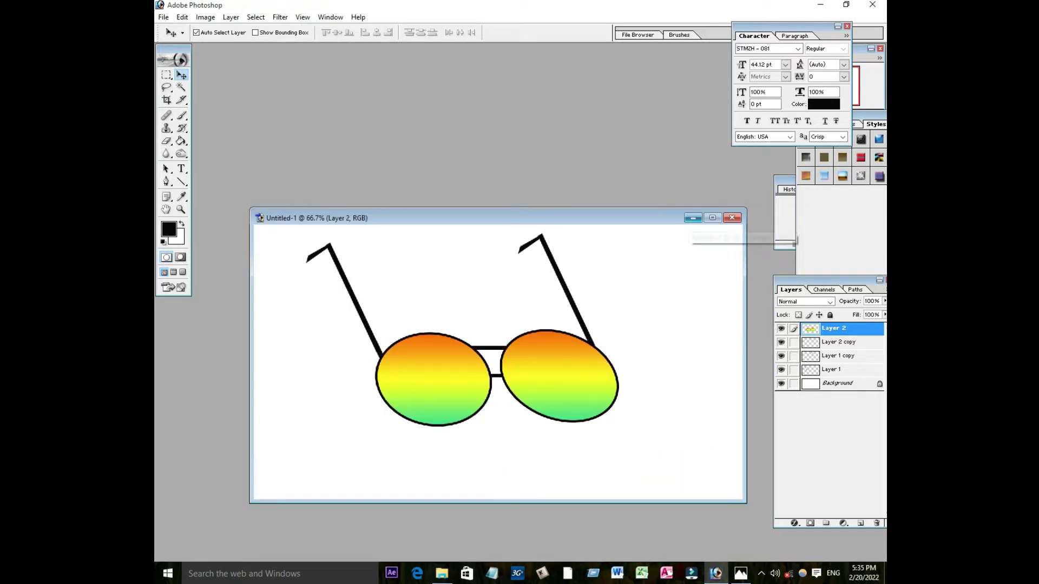
pyautogui.click(163, 17)
pyautogui.press('Return')
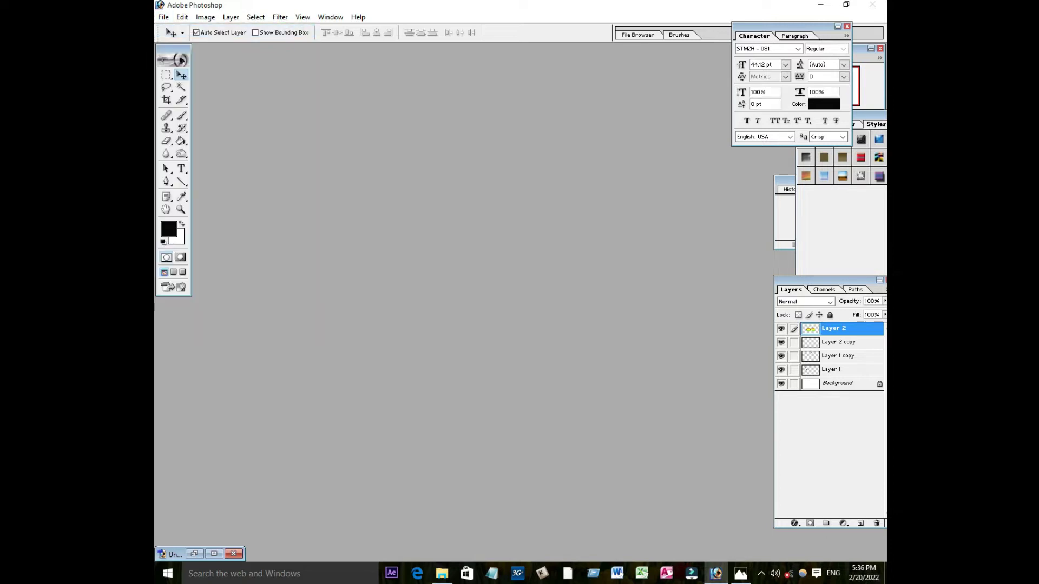
pyautogui.press('Return')
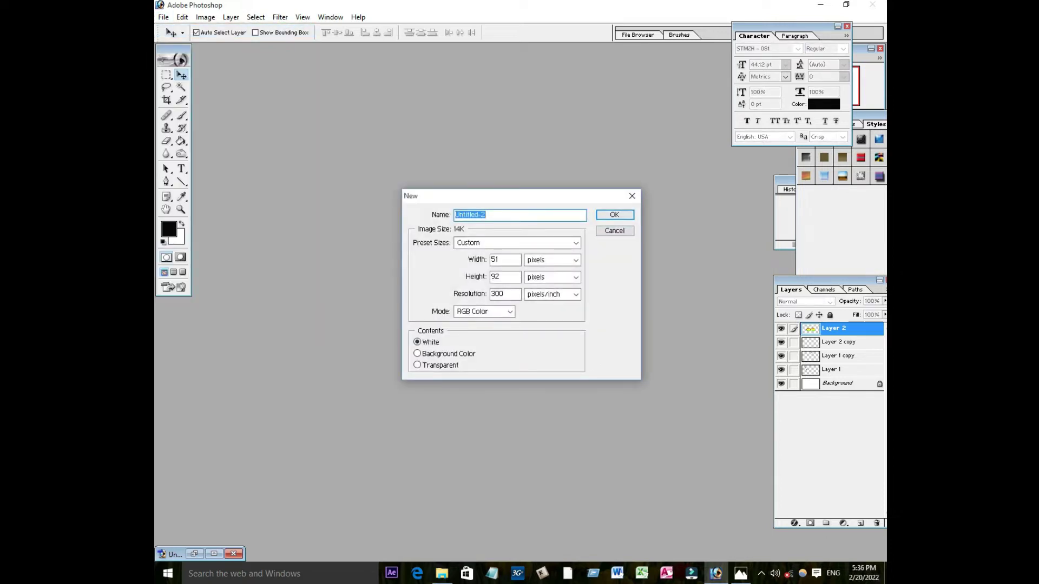
pyautogui.hotkey('ctrl', 'w')
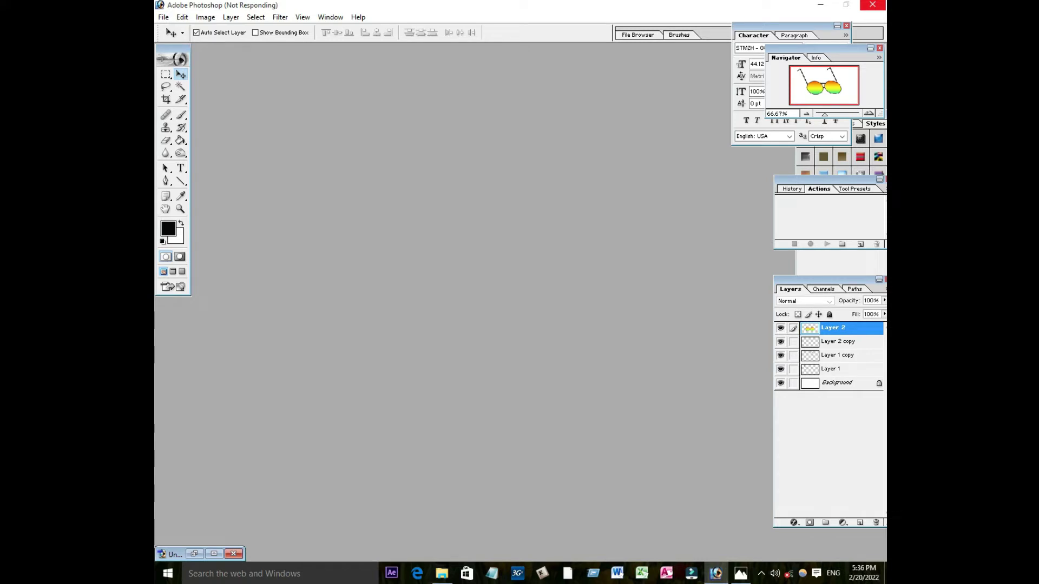
# Start creating a new document.
pyautogui.hotkey('alt', 'f')
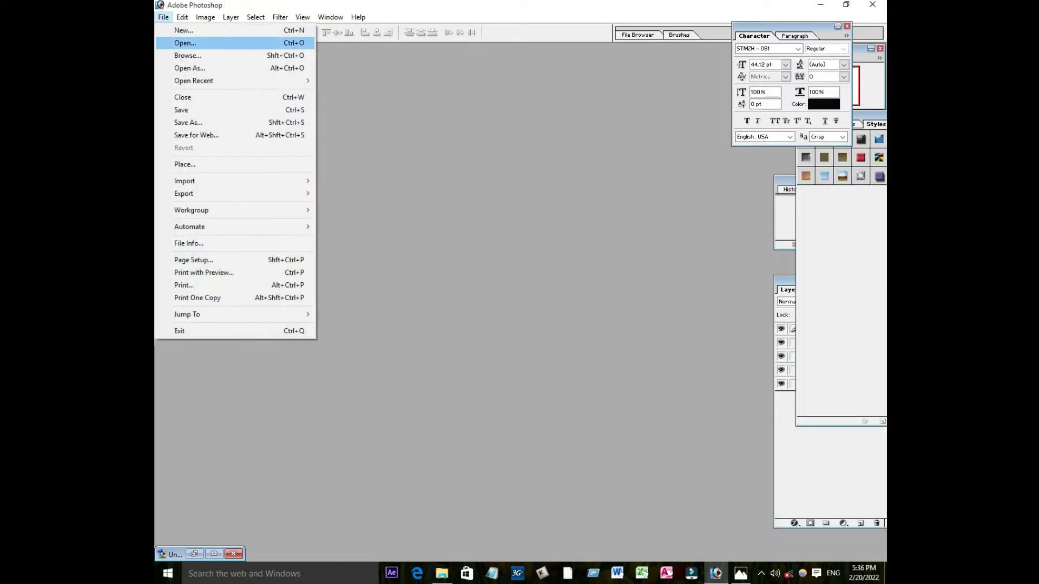
pyautogui.press('Up')
pyautogui.press('Return')
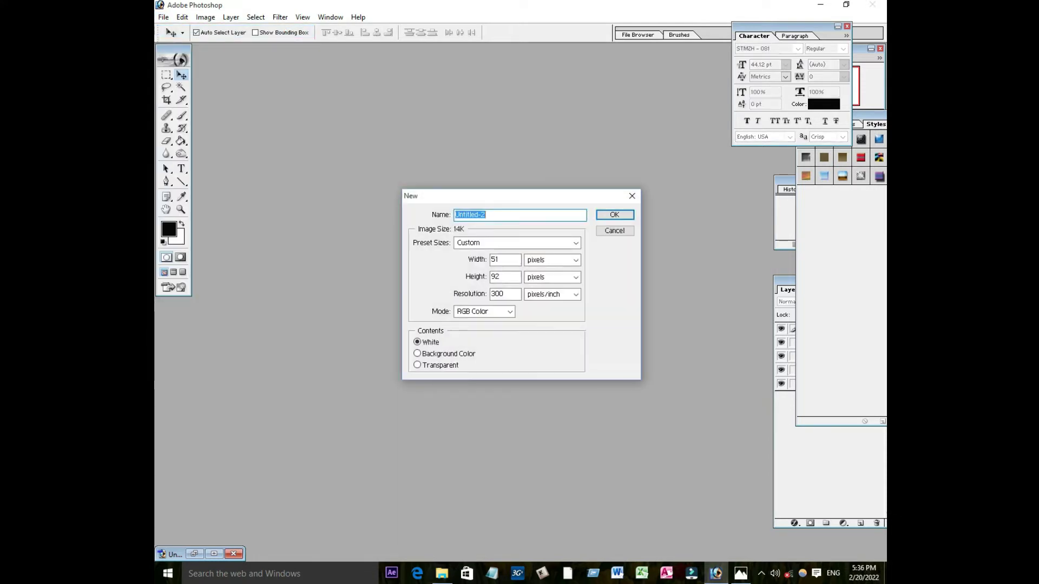
# Set the new document's width and height units to inches.
pyautogui.click(576, 259)
pyautogui.click(535, 281)
pyautogui.click(575, 277)
pyautogui.press('Down')
pyautogui.press('Return')
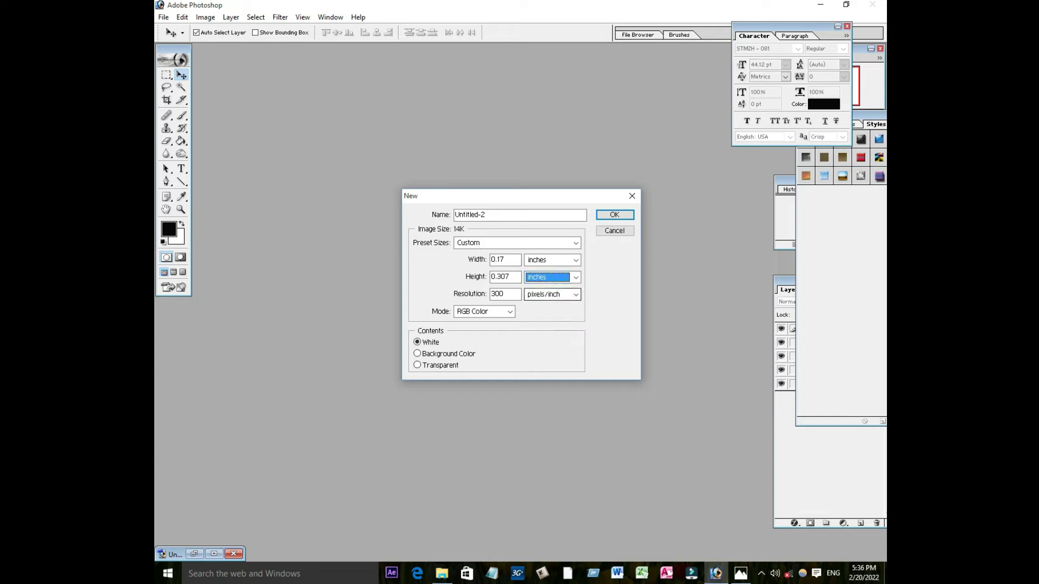
# Create the document from the 720 x 540 Std. NTSC 601 preset size.
pyautogui.hotkey('shift', 'Tab')
pyautogui.hotkey('shift', 'Tab')
pyautogui.hotkey('shift', 'Tab')
pyautogui.hotkey('shift', 'Tab')
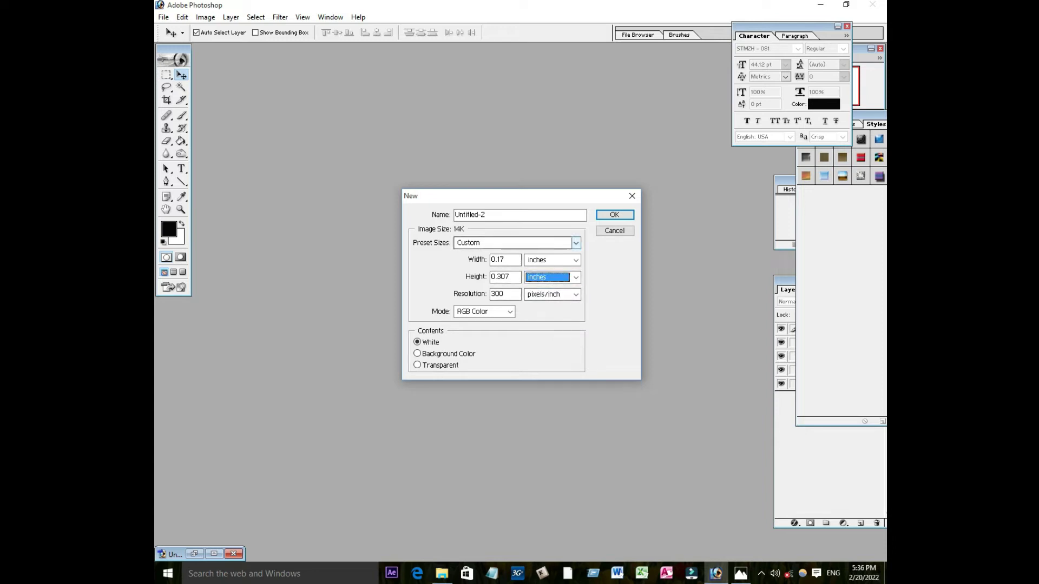
pyautogui.hotkey('alt', 'Down')
pyautogui.press('Down')
pyautogui.press('Down')
pyautogui.press('Down')
pyautogui.press('Down')
pyautogui.press('Down')
pyautogui.press('Down')
pyautogui.press('Down')
pyautogui.press('Down')
pyautogui.press('Down')
pyautogui.press('Down')
pyautogui.press('Down')
pyautogui.press('Down')
pyautogui.press('Down')
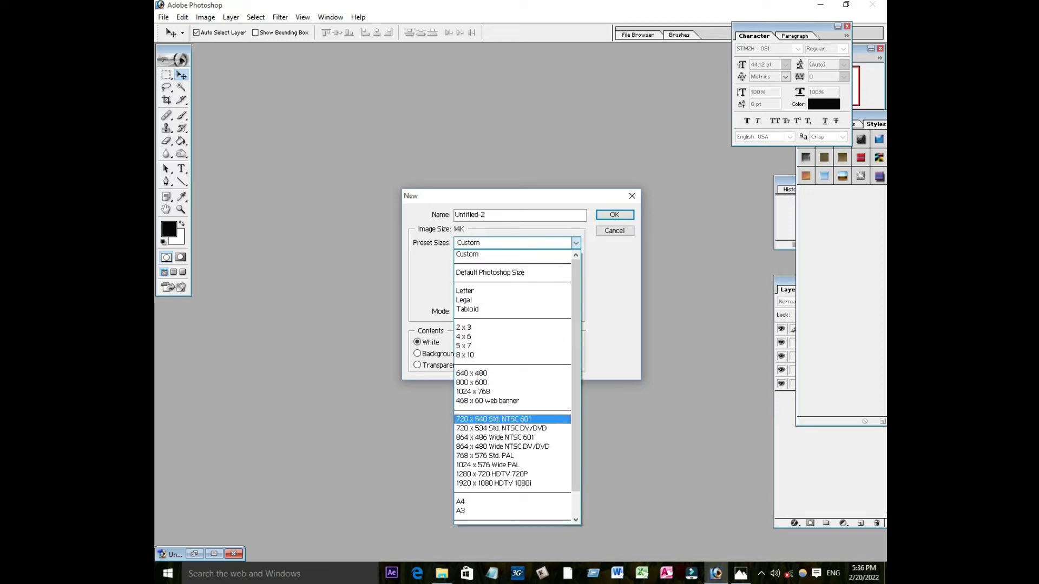
pyautogui.press('Return')
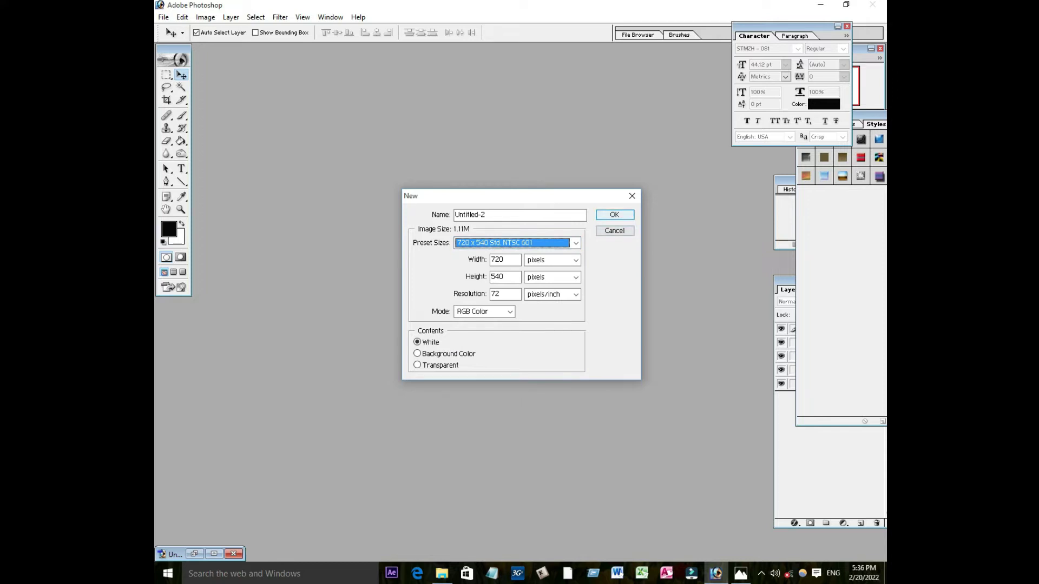
pyautogui.press('Return')
# Maximize the new document's window at 121% zoom and move the Character palette clear of the canvas.
pyautogui.moveTo(480, 73); pyautogui.dragTo(513, 168)
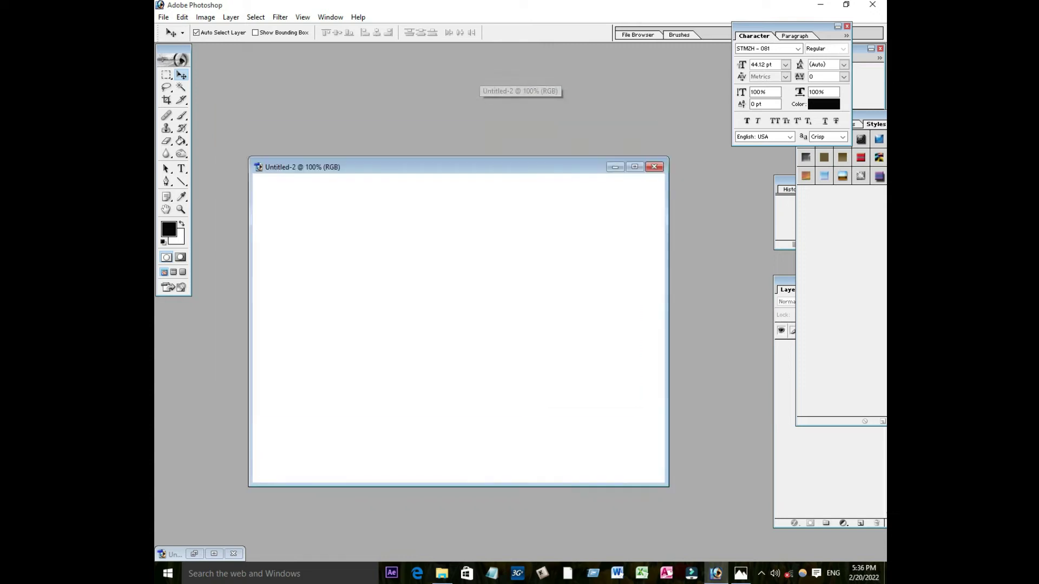
pyautogui.click(634, 168)
pyautogui.scroll(1, 521, 302)
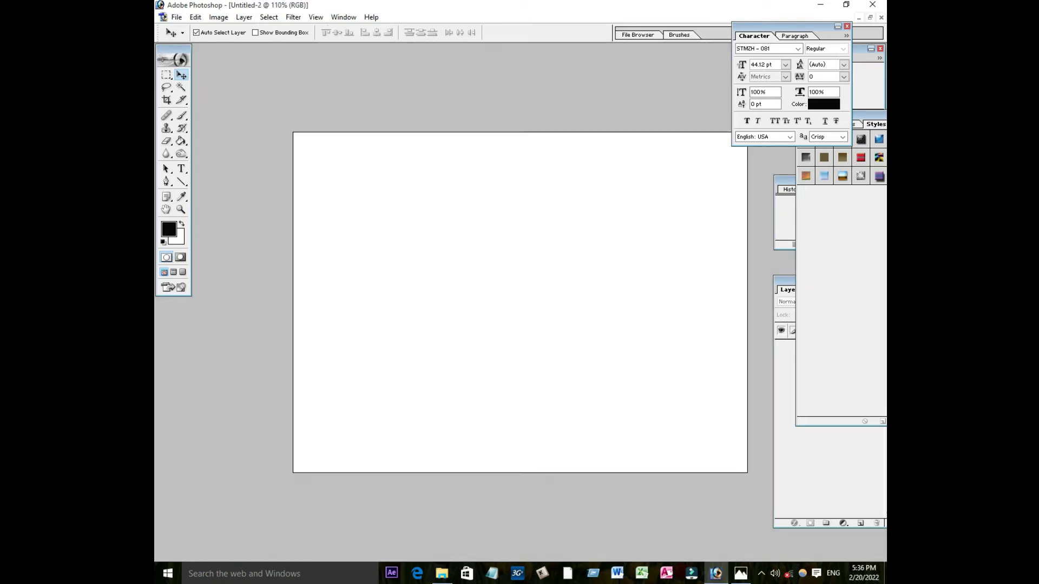
pyautogui.scroll(1, 520, 303)
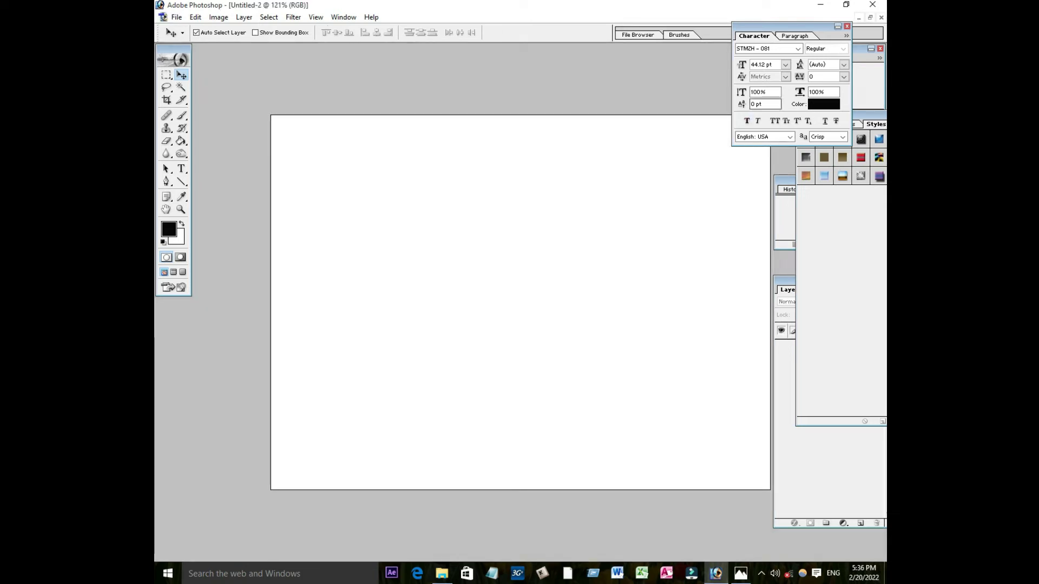
pyautogui.moveTo(785, 26); pyautogui.dragTo(817, 23)
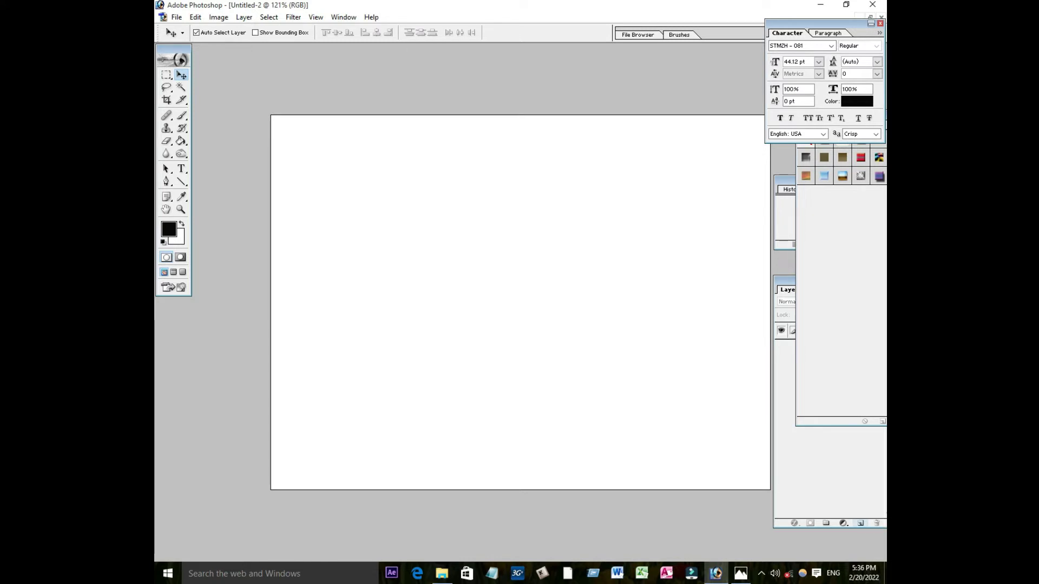
# Add a new empty layer above the background and choose the Ellipse Tool.
pyautogui.click(860, 523)
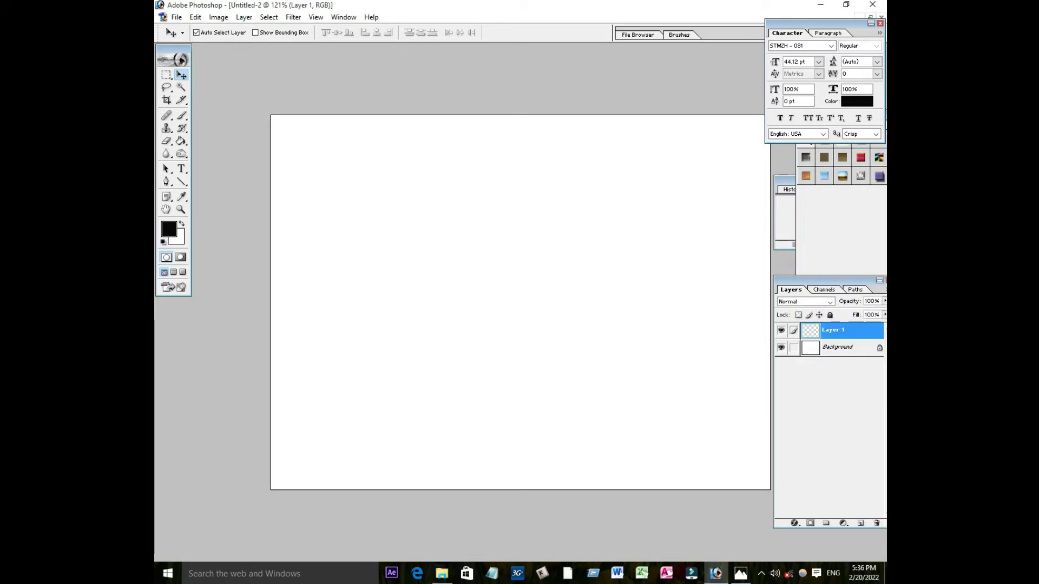
pyautogui.click(166, 75)
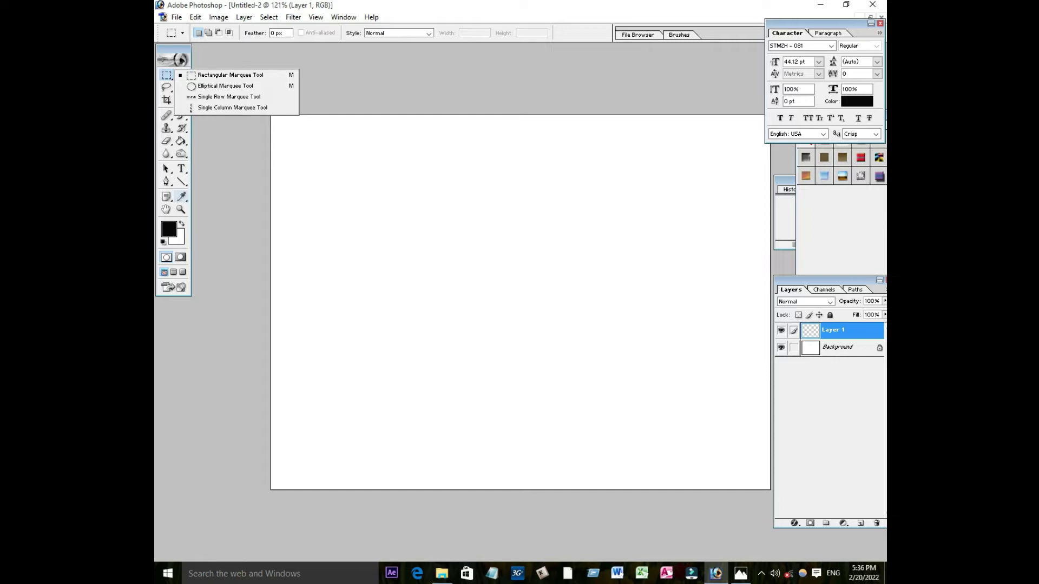
pyautogui.click(181, 181)
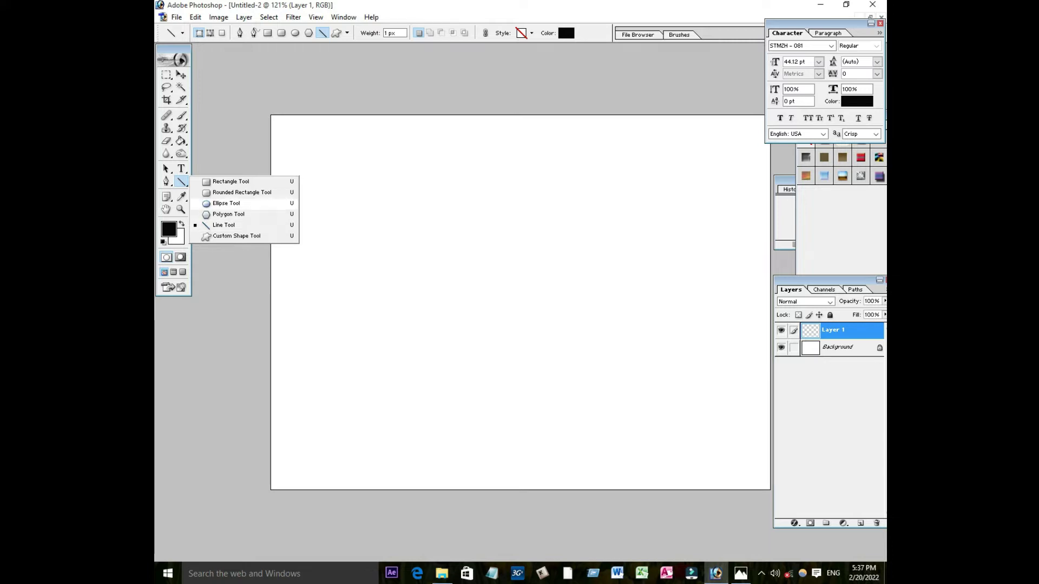
pyautogui.click(226, 203)
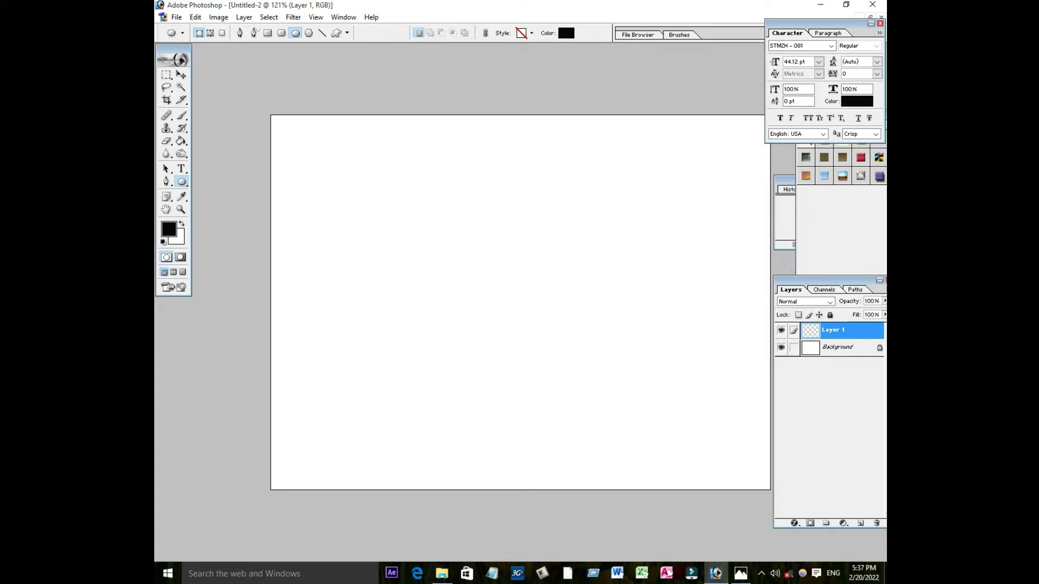
# Try a large black circle in the left half of the canvas and undo it.
pyautogui.moveTo(333, 251); pyautogui.dragTo(483, 403)
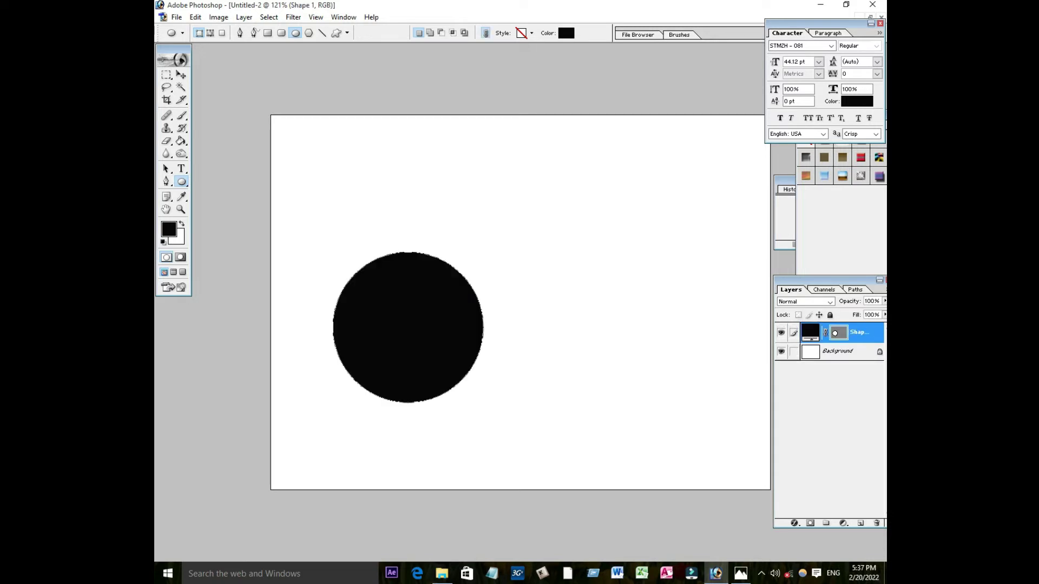
pyautogui.hotkey('ctrl', 'z')
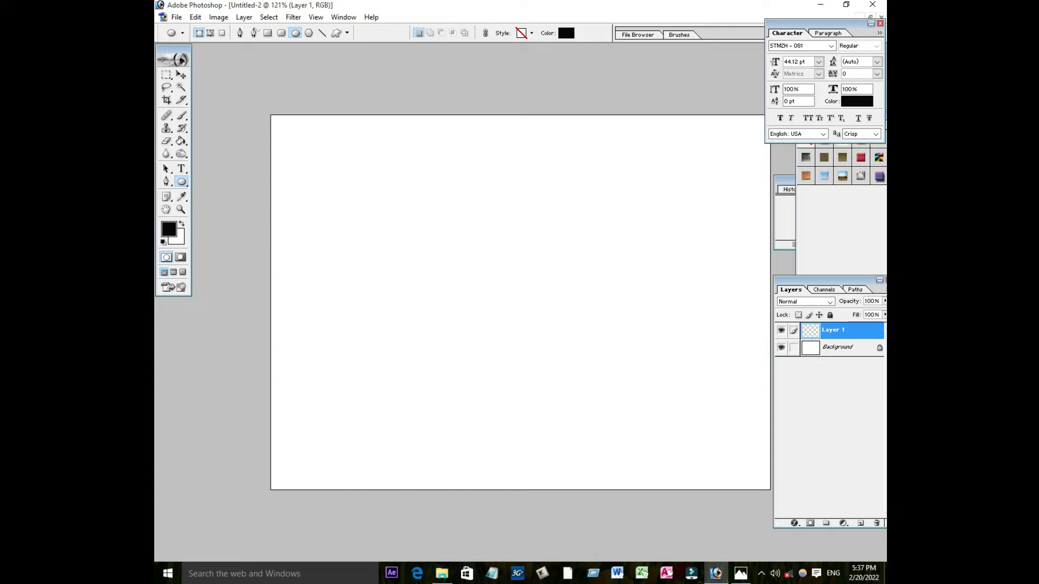
# Draw a wide black ellipse for a lens in the left half of the canvas and switch to the Move tool.
pyautogui.moveTo(356, 262); pyautogui.dragTo(504, 348)
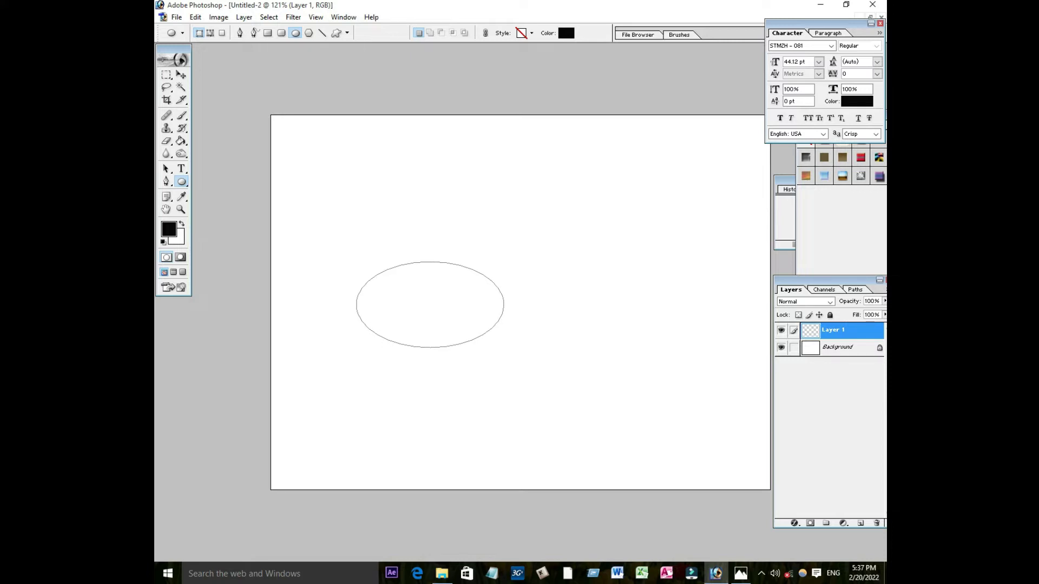
pyautogui.moveTo(504, 348); pyautogui.dragTo(504, 348)
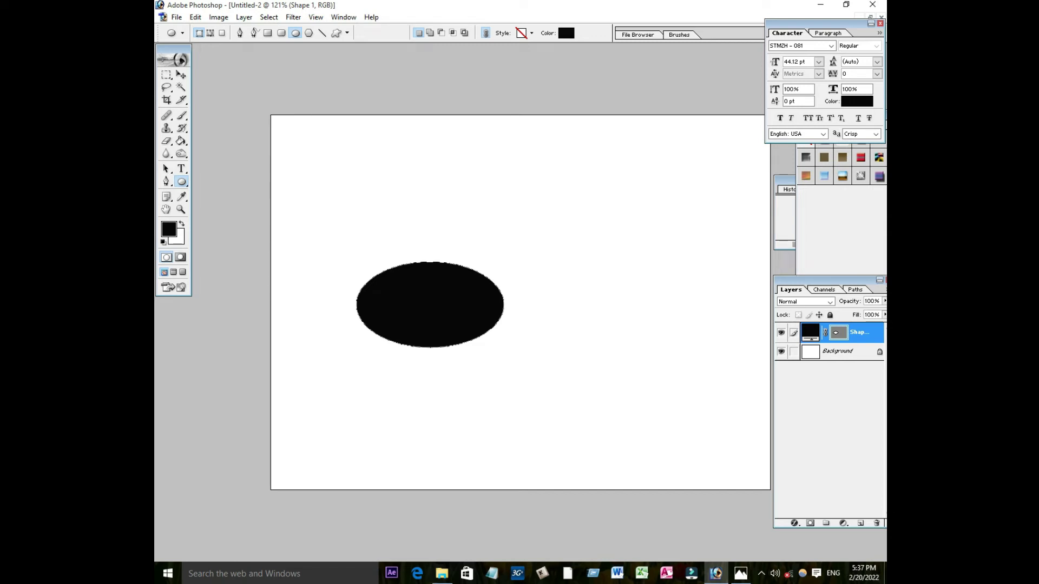
pyautogui.press('v')
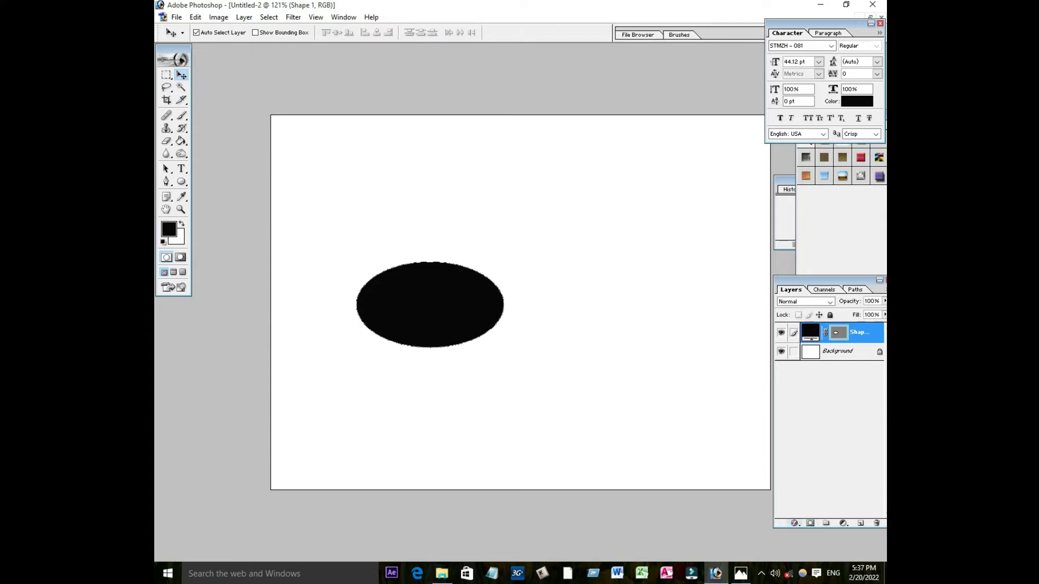
# Add a Gradient Overlay effect to the black ellipse layer and open its gradient for editing.
pyautogui.click(794, 523)
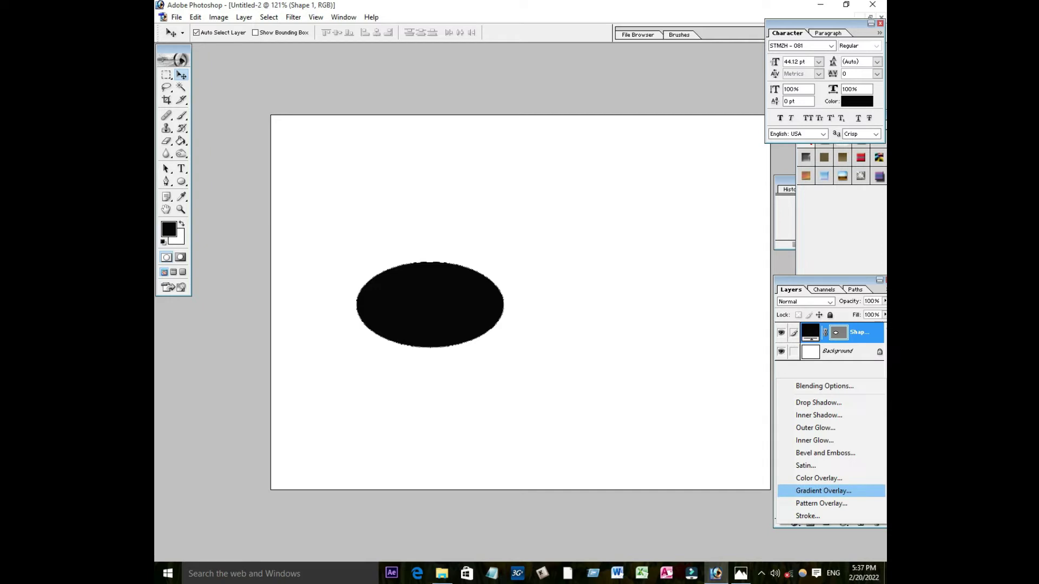
pyautogui.click(822, 490)
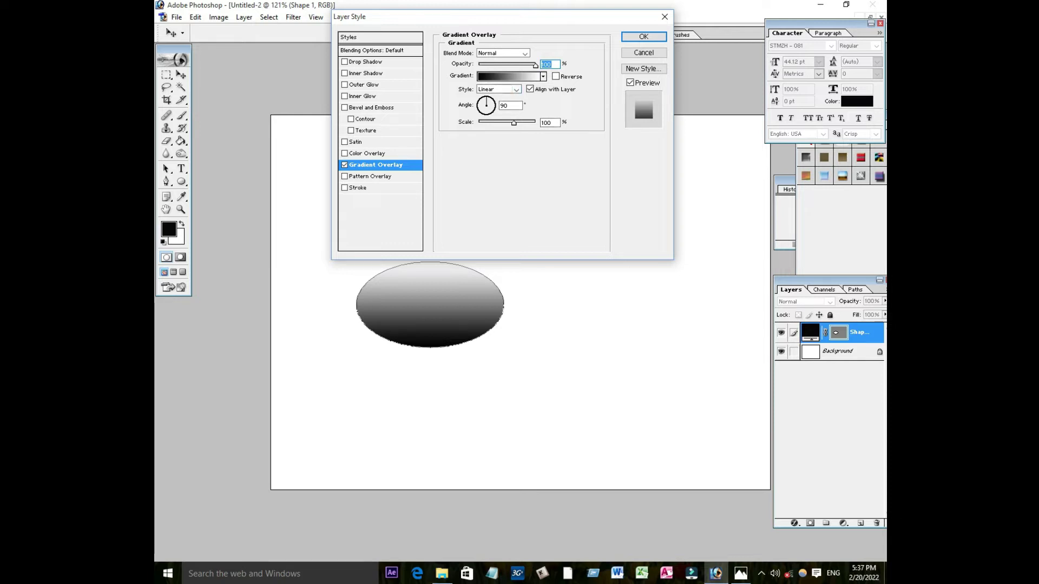
pyautogui.click(508, 76)
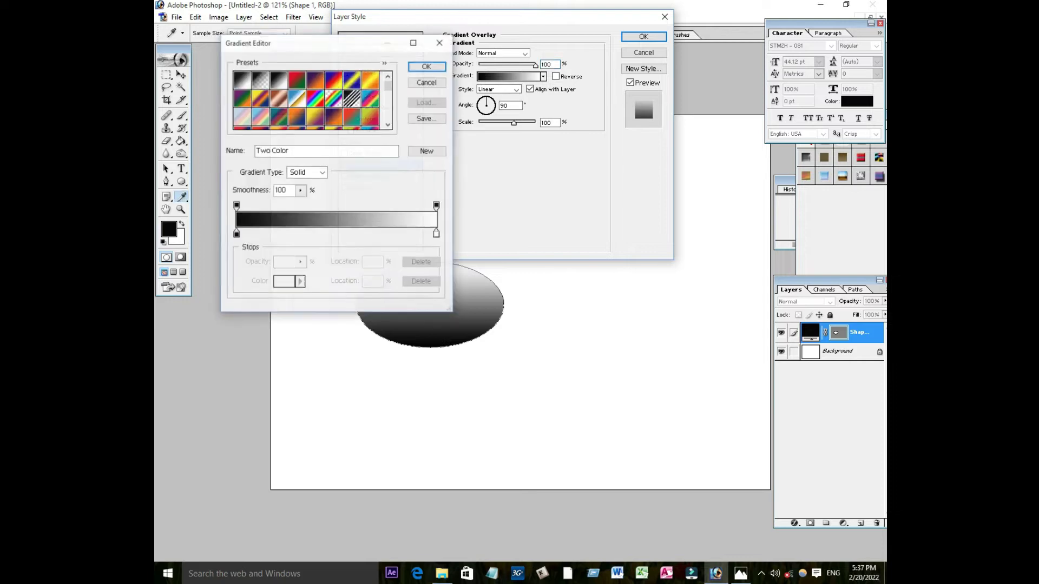
# Try the "Orange, Yellow, Orange", "Vintage3", "Red, Green" and "Yellow, Violet" gradient presets on the ellipse.
pyautogui.click(370, 80)
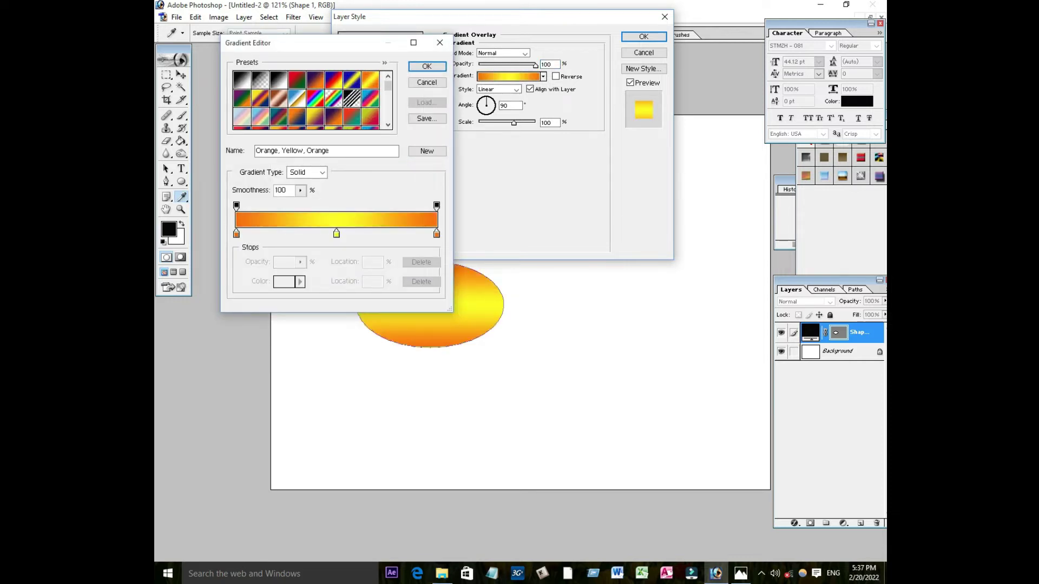
pyautogui.scroll(-5, 306, 101)
pyautogui.scroll(-3, 305, 100)
pyautogui.click(333, 78)
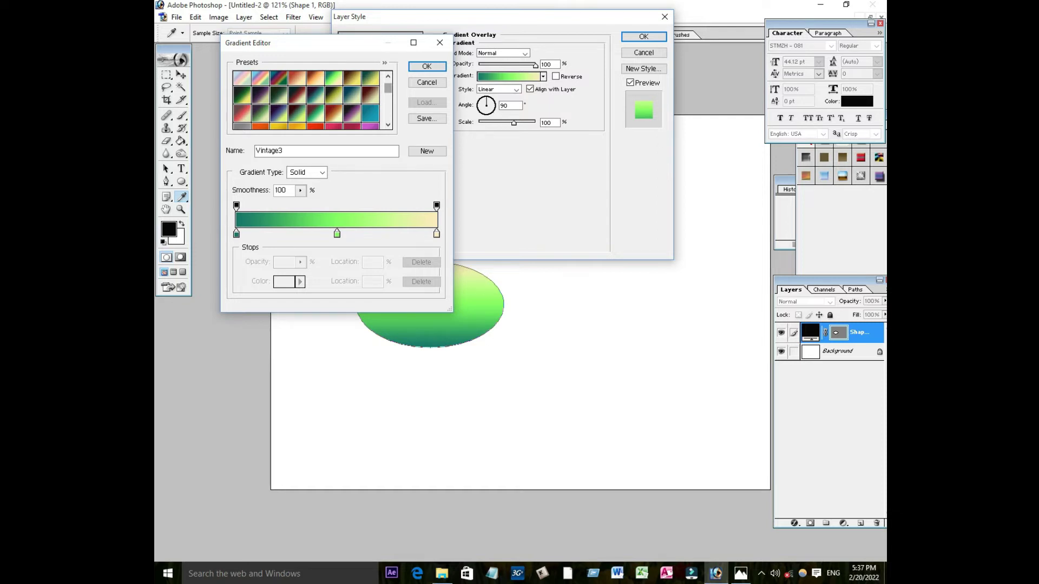
pyautogui.scroll(8, 306, 100)
pyautogui.click(297, 80)
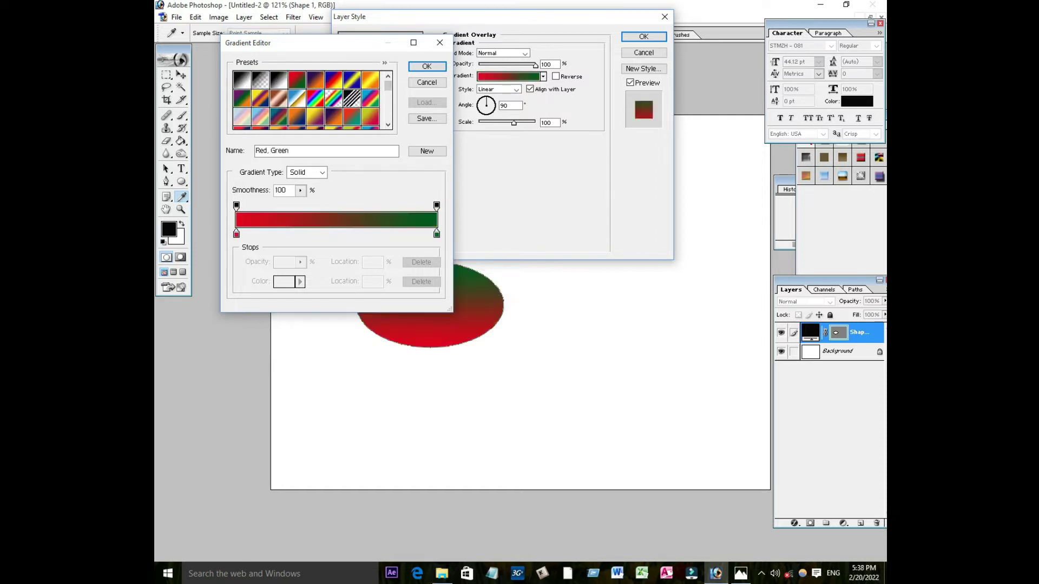
pyautogui.click(315, 80)
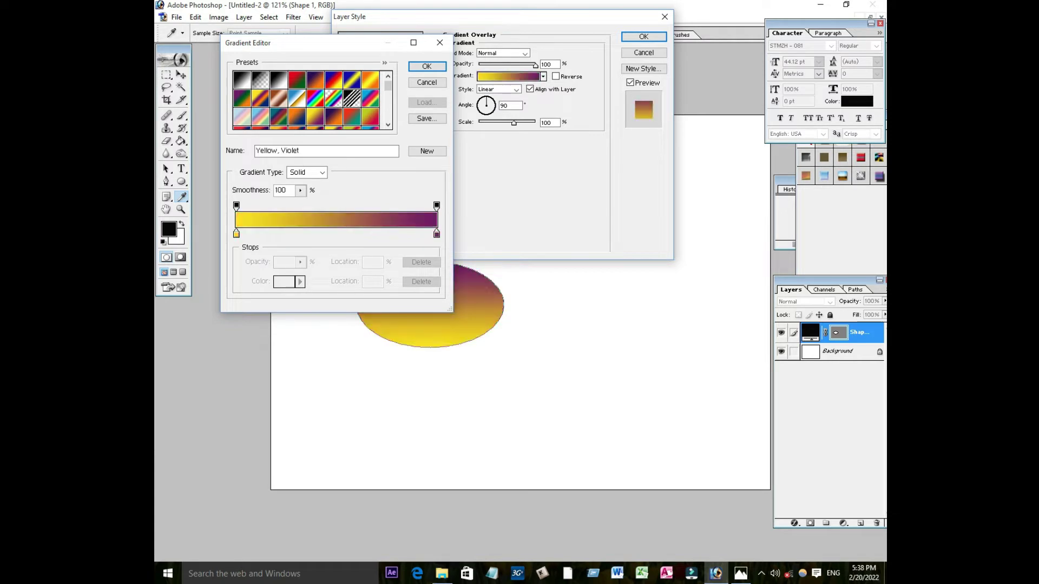
# Choose the Magenta preset for the overlay and recolour its 0% stop to pale lilac E8D1EB.
pyautogui.scroll(-3, 306, 100)
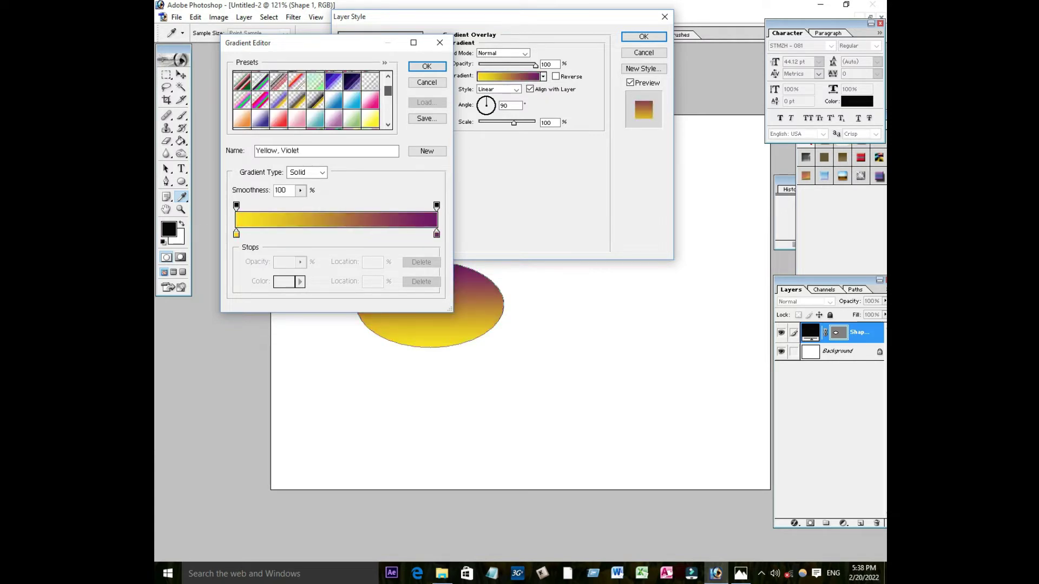
pyautogui.click(371, 99)
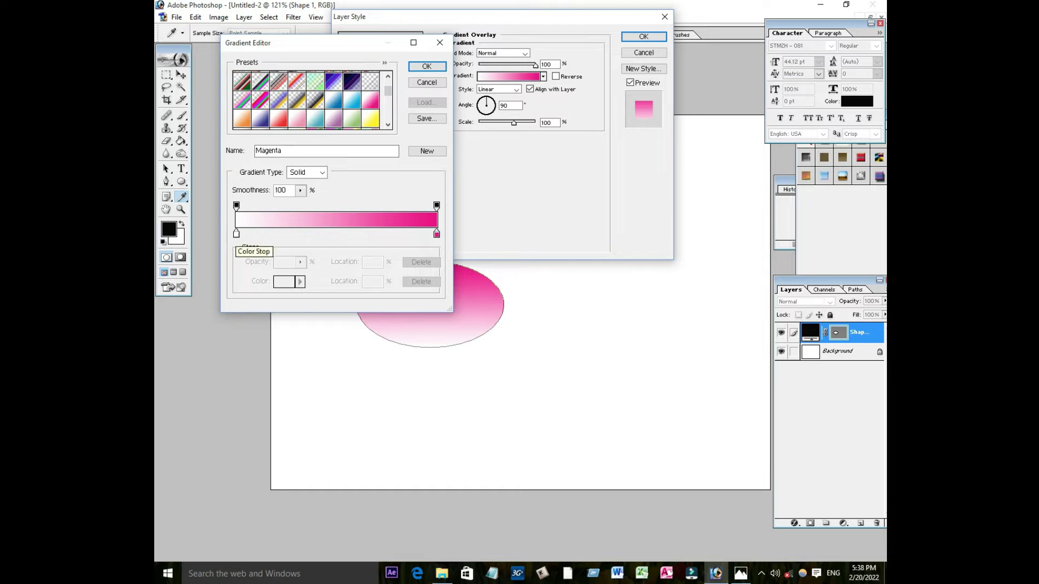
pyautogui.click(236, 233)
pyautogui.click(284, 282)
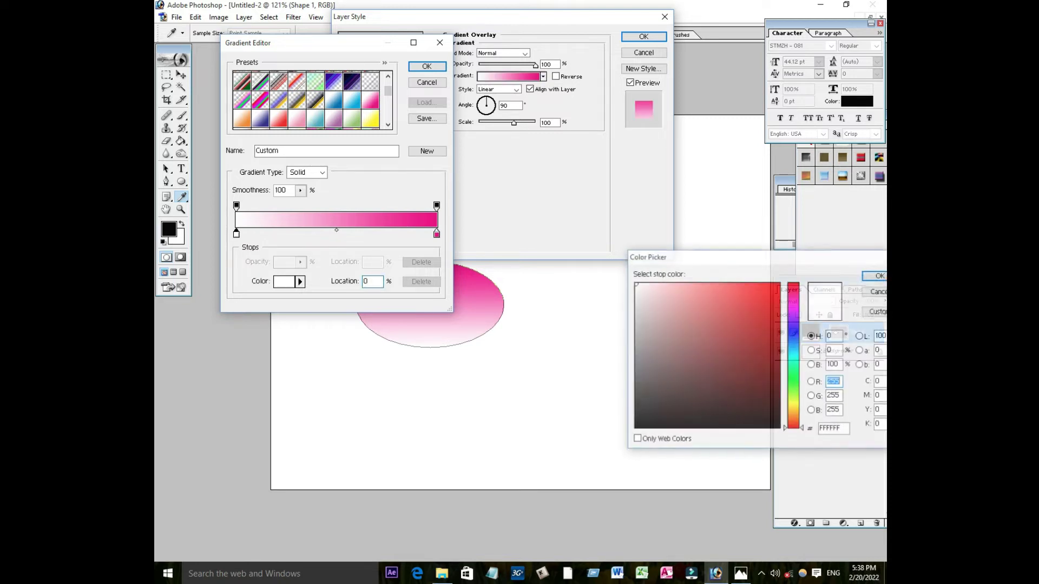
pyautogui.moveTo(793, 426); pyautogui.dragTo(793, 310)
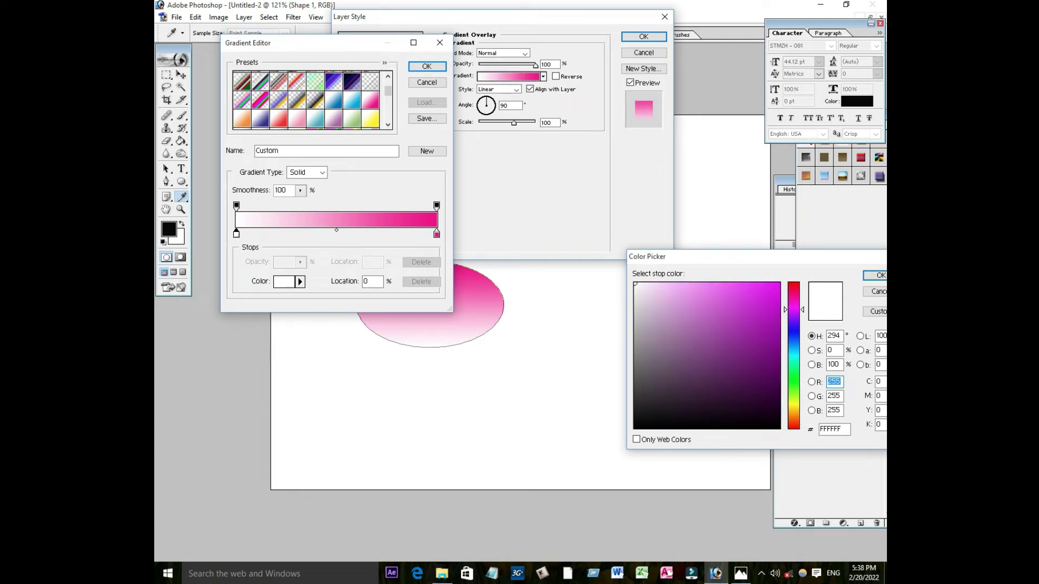
pyautogui.click(767, 299)
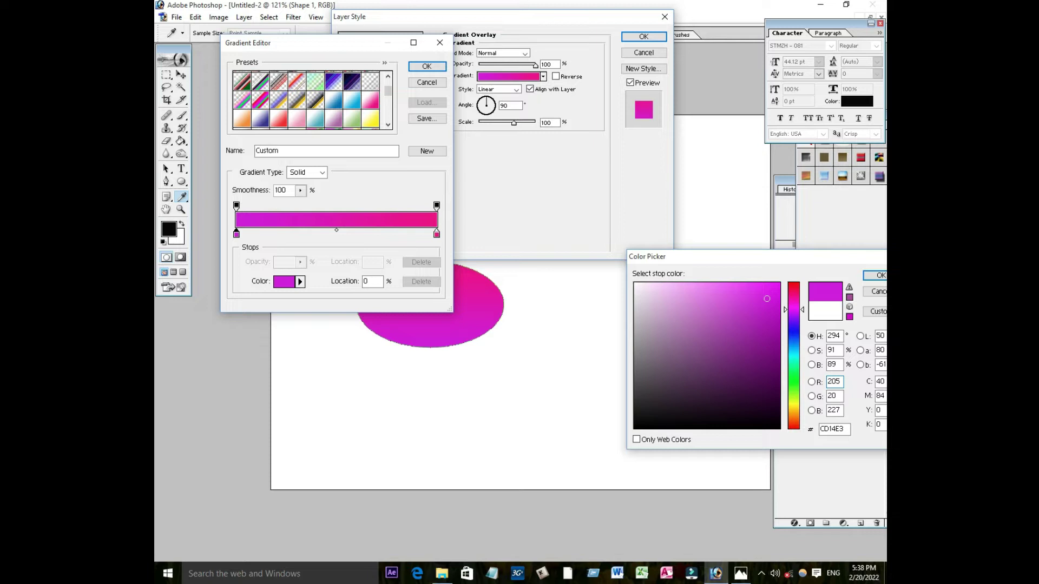
pyautogui.click(650, 293)
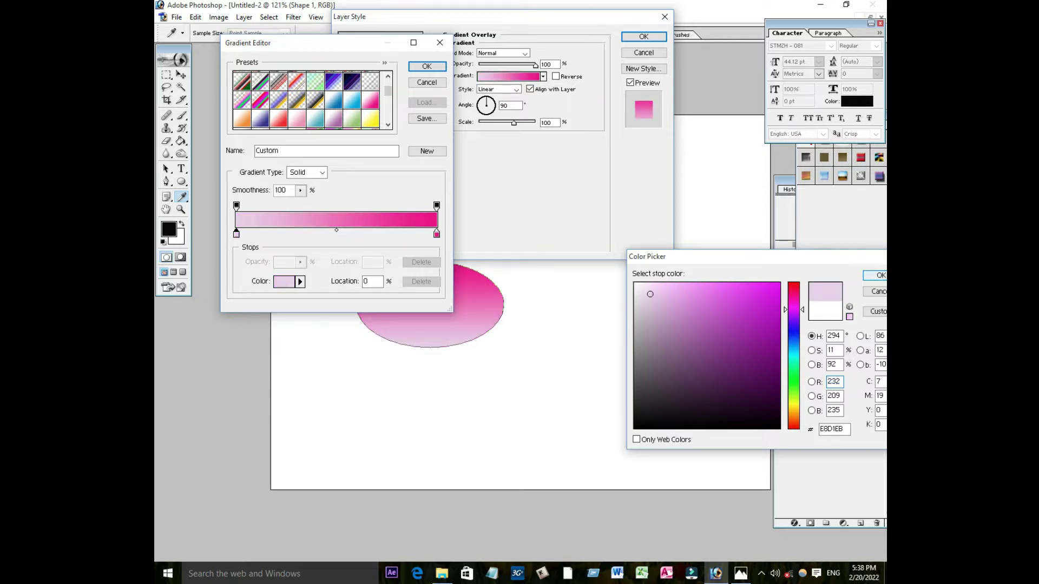
pyautogui.click(875, 276)
# Set the gradient's 100% colour stop to pink EE1D91 and accept the custom gradient.
pyautogui.click(436, 234)
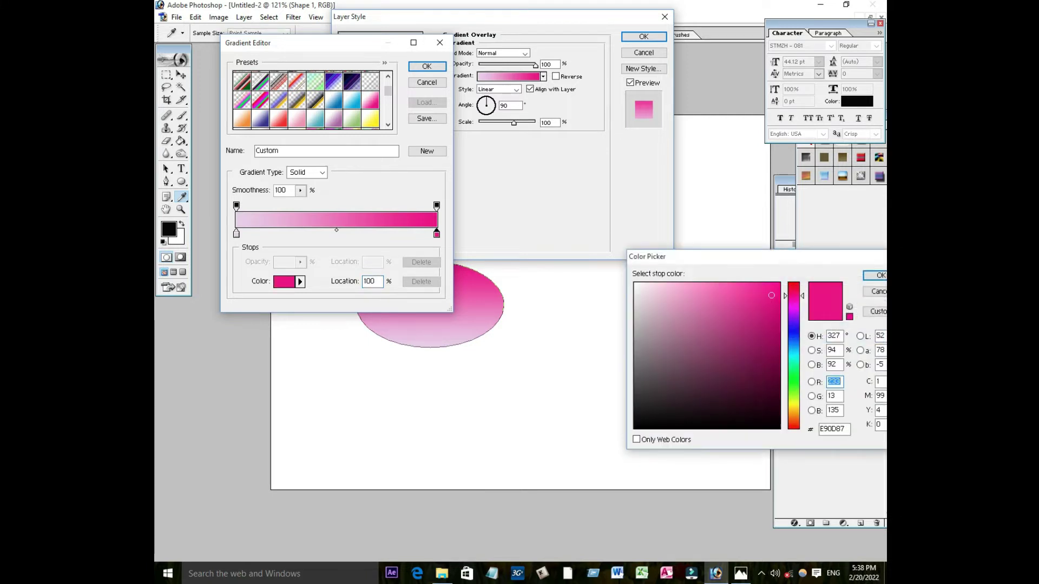
pyautogui.click(730, 288)
pyautogui.moveTo(730, 288); pyautogui.dragTo(761, 292)
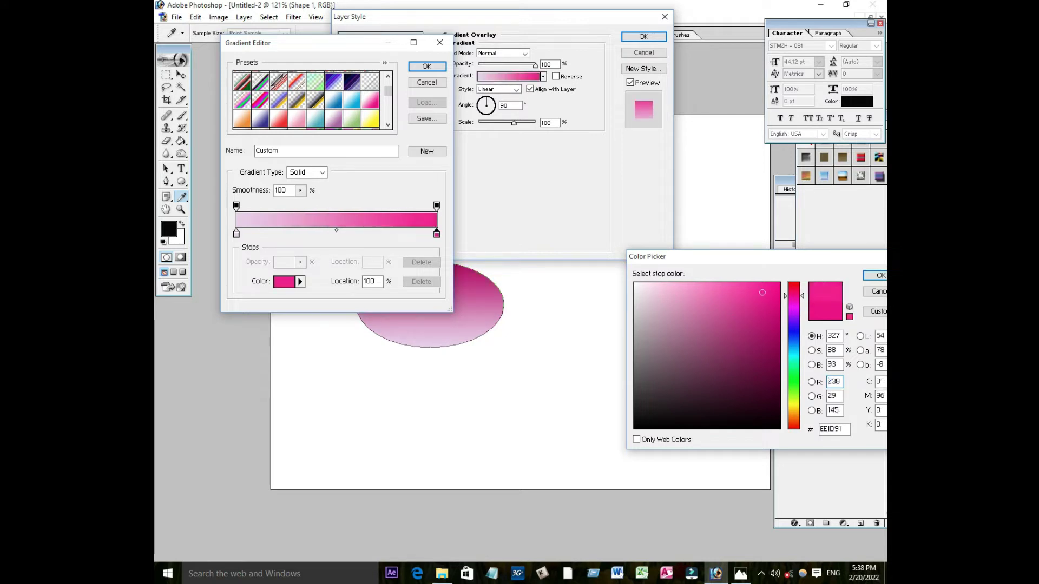
pyautogui.click(874, 275)
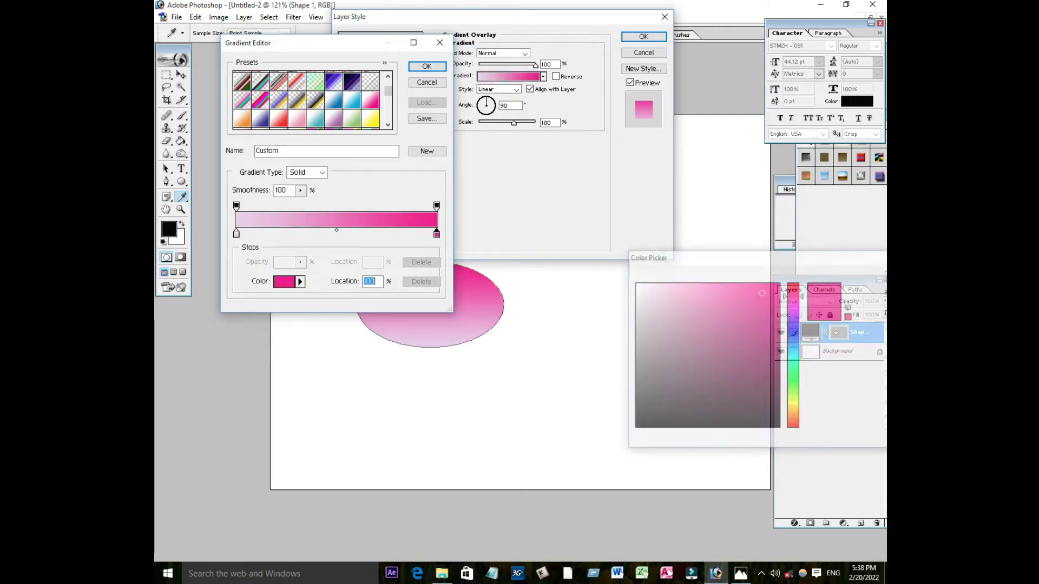
pyautogui.press('Return')
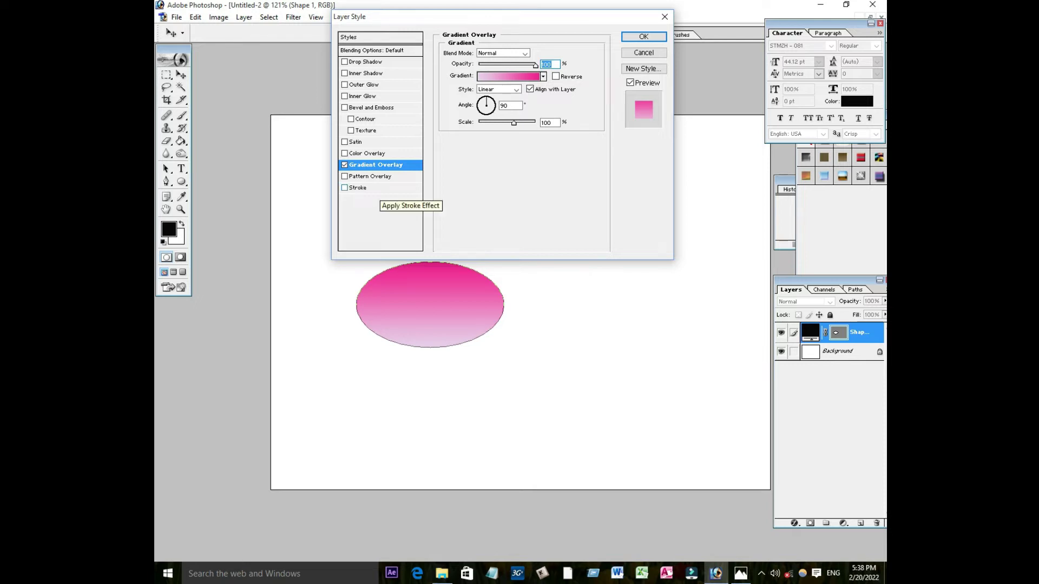
# Add a Stroke effect to the ellipse and colour it near-black 0F0707.
pyautogui.click(357, 188)
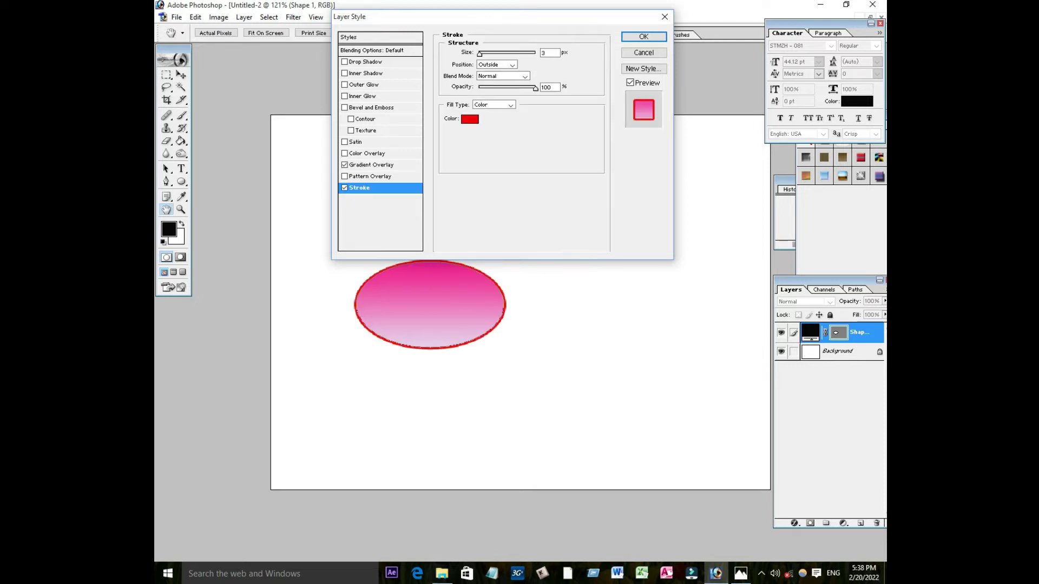
pyautogui.click(469, 119)
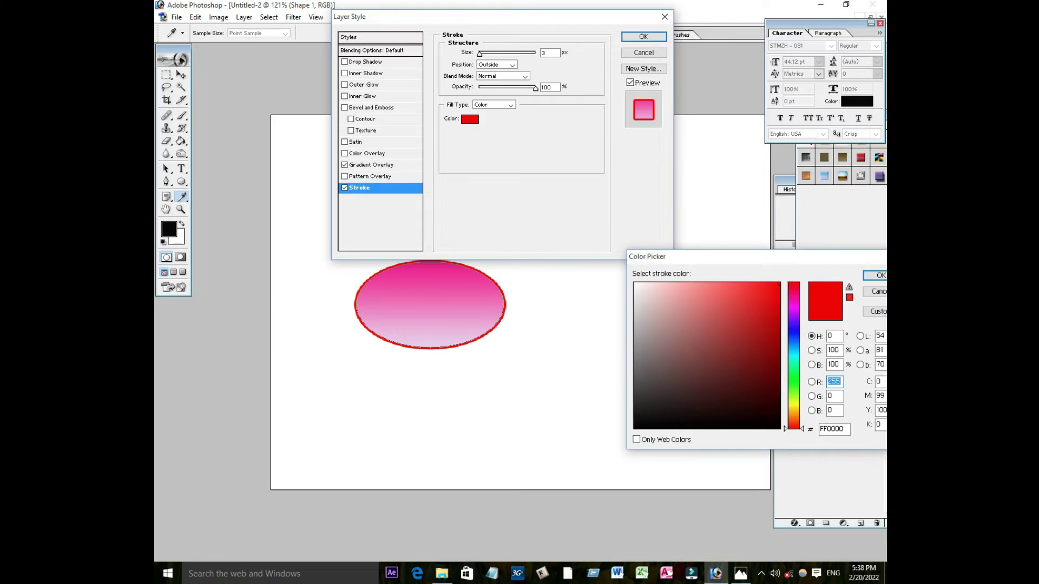
pyautogui.click(713, 420)
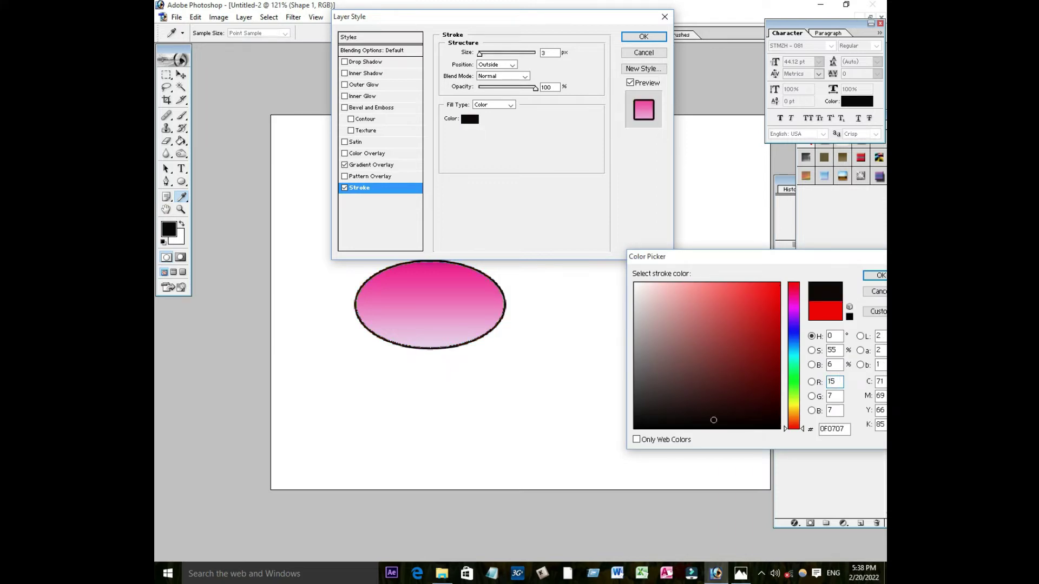
pyautogui.doubleClick(829, 382)
pyautogui.press('Return')
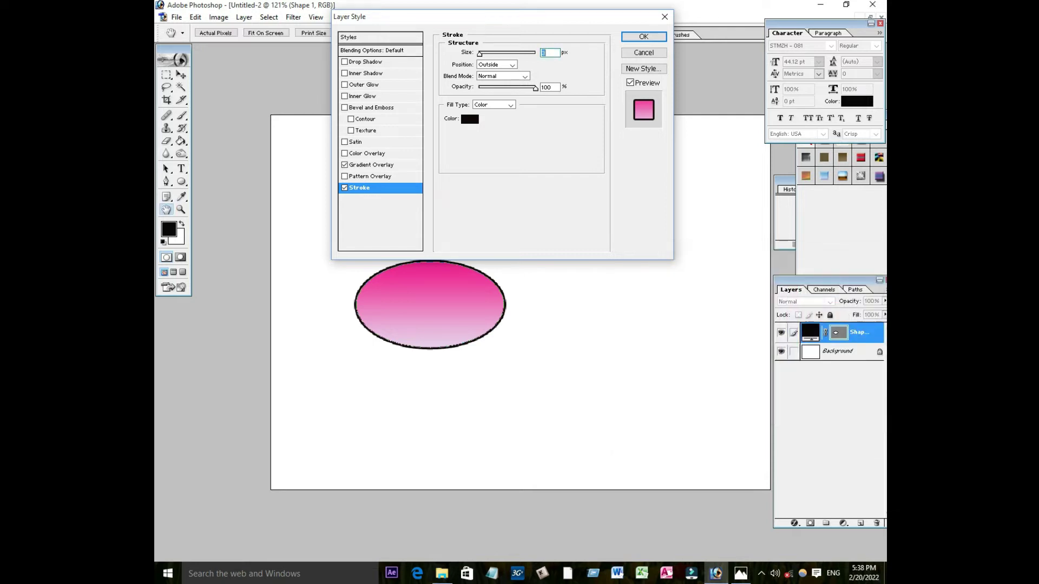
# Switch the stroke's fill type to Gradient, compare several presets and accept Foreground to Background.
pyautogui.click(509, 104)
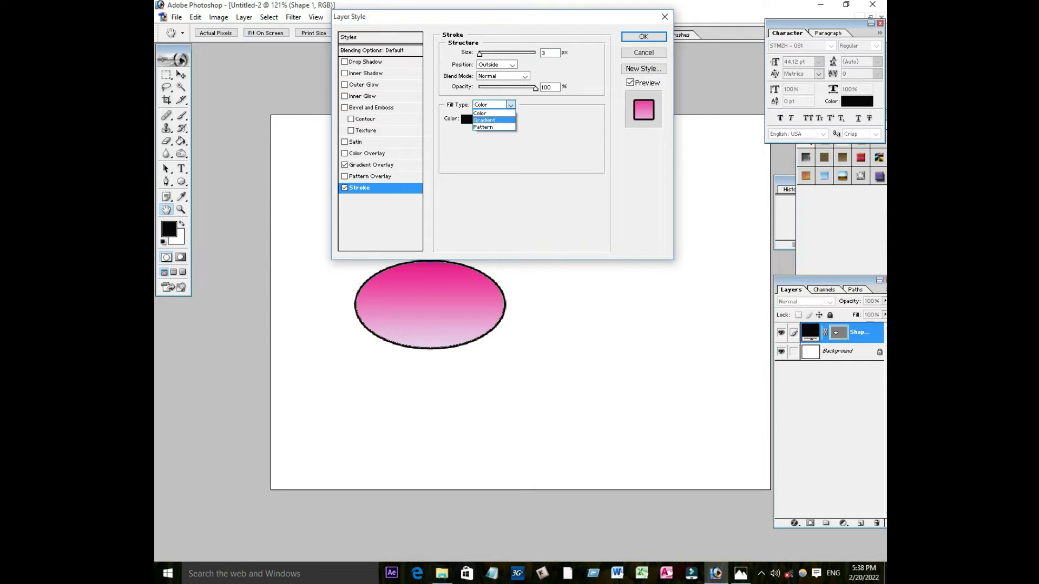
pyautogui.click(489, 118)
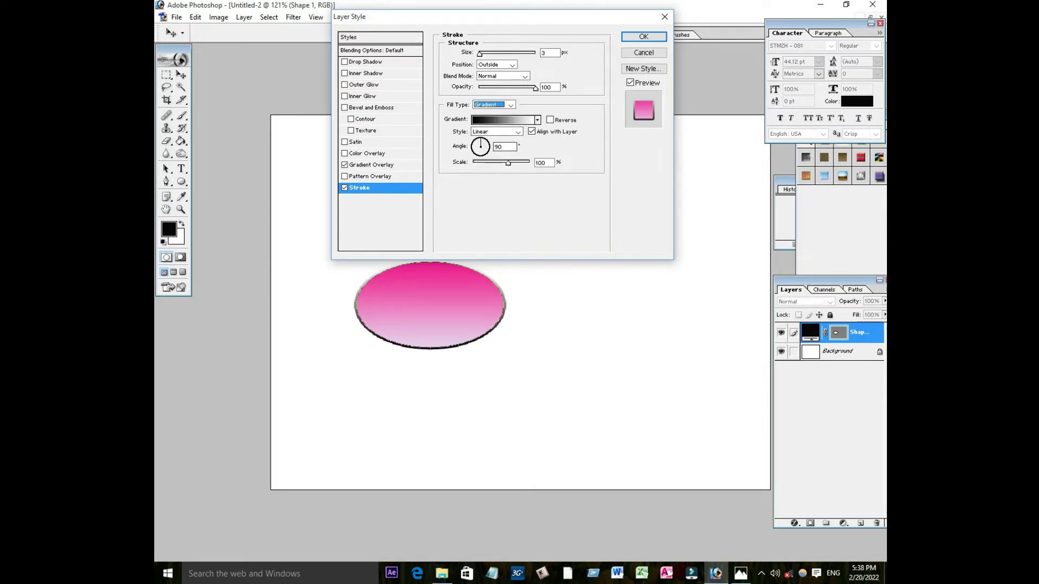
pyautogui.click(503, 119)
pyautogui.click(314, 98)
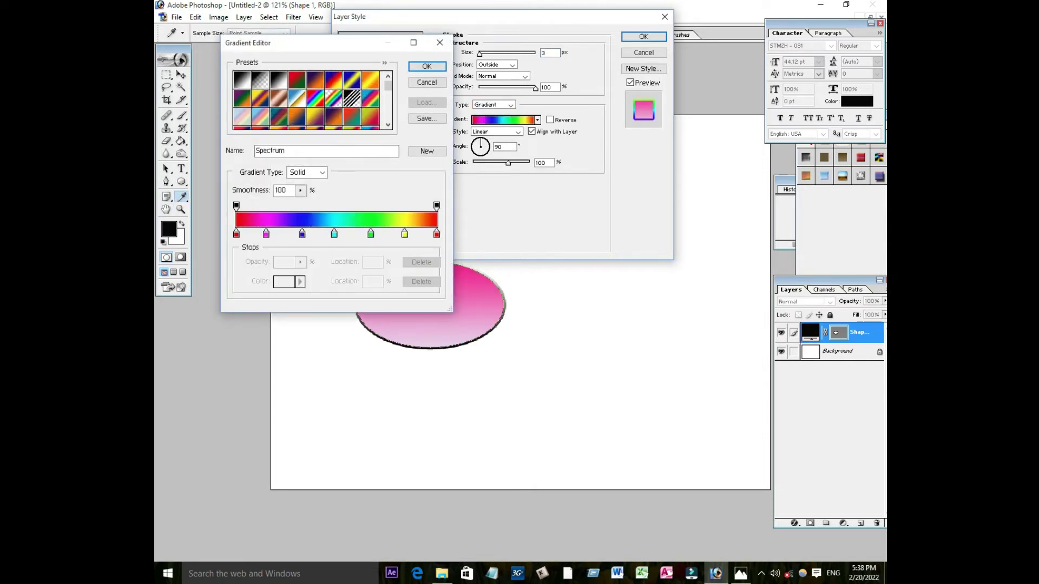
pyautogui.click(296, 80)
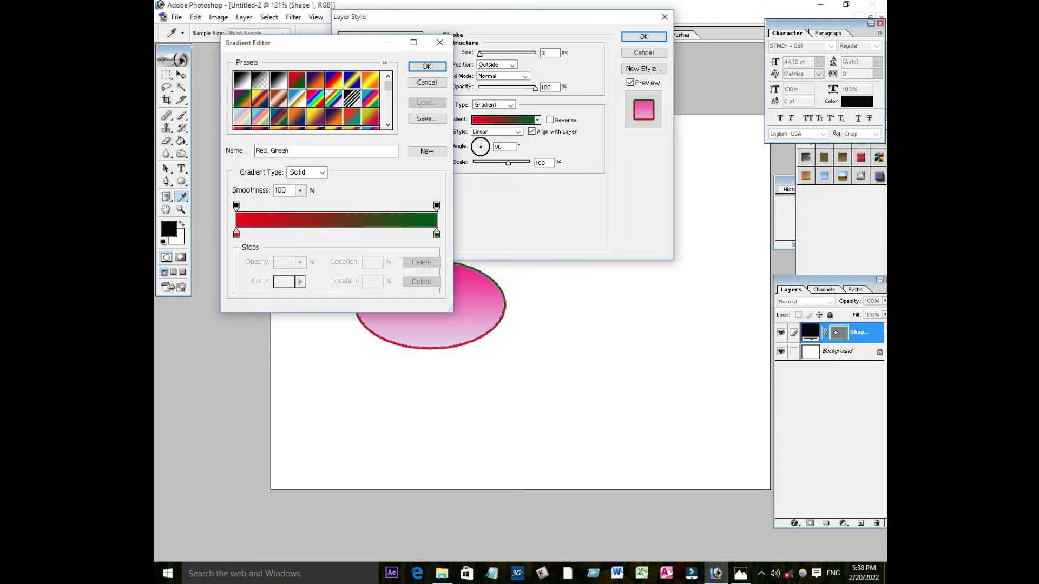
pyautogui.click(370, 80)
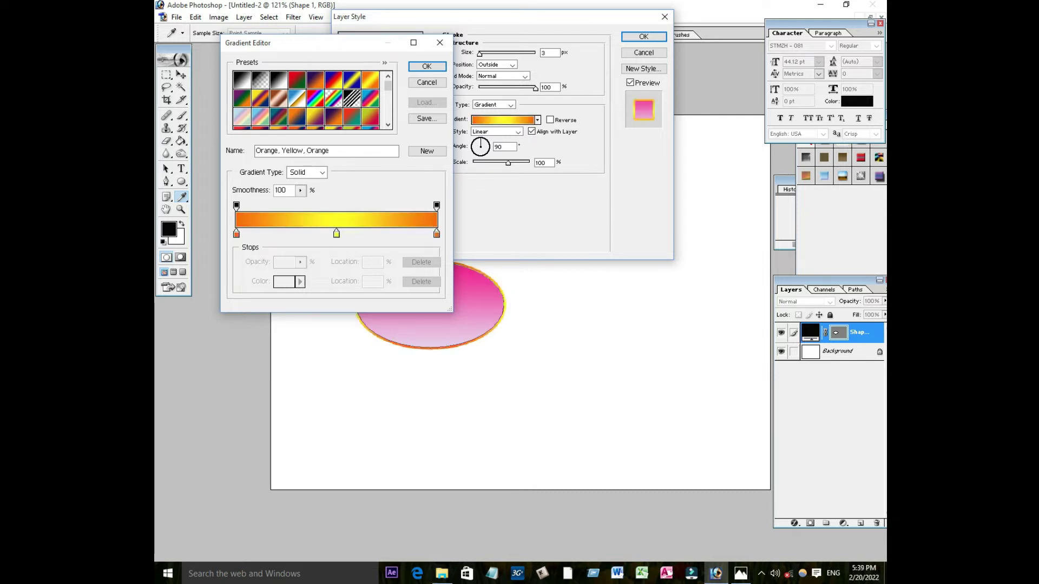
pyautogui.click(241, 80)
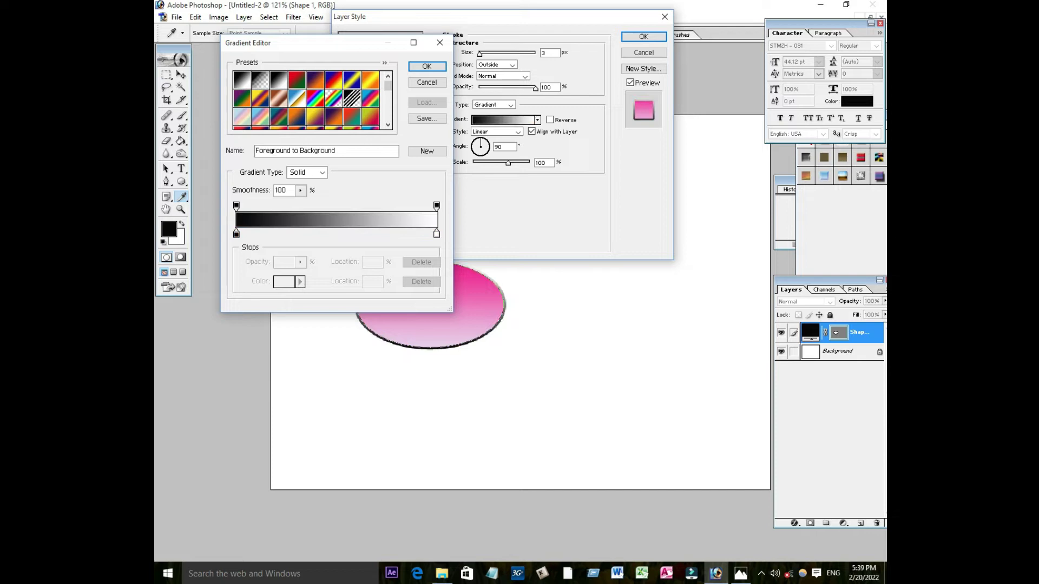
pyautogui.click(427, 66)
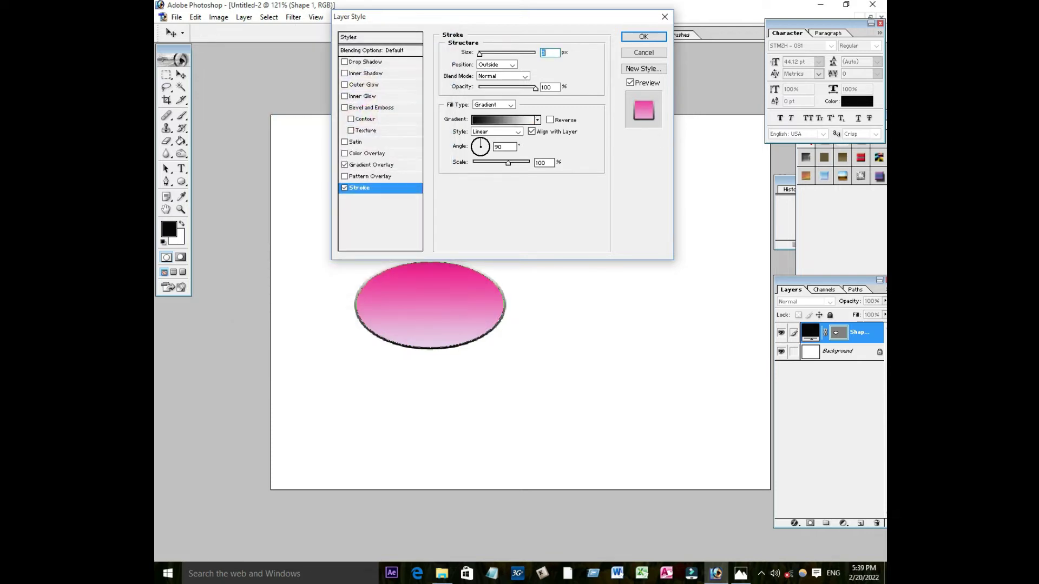
# Set the stroke size to 2 px, try the Inside position, return it to Outside and apply the layer style.
pyautogui.press('Up')
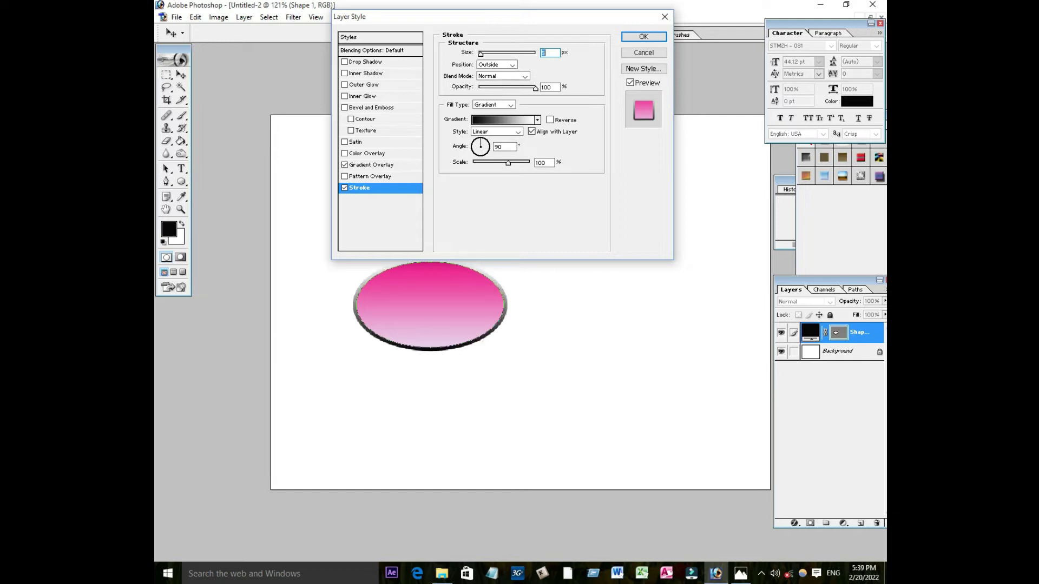
pyautogui.press('Down')
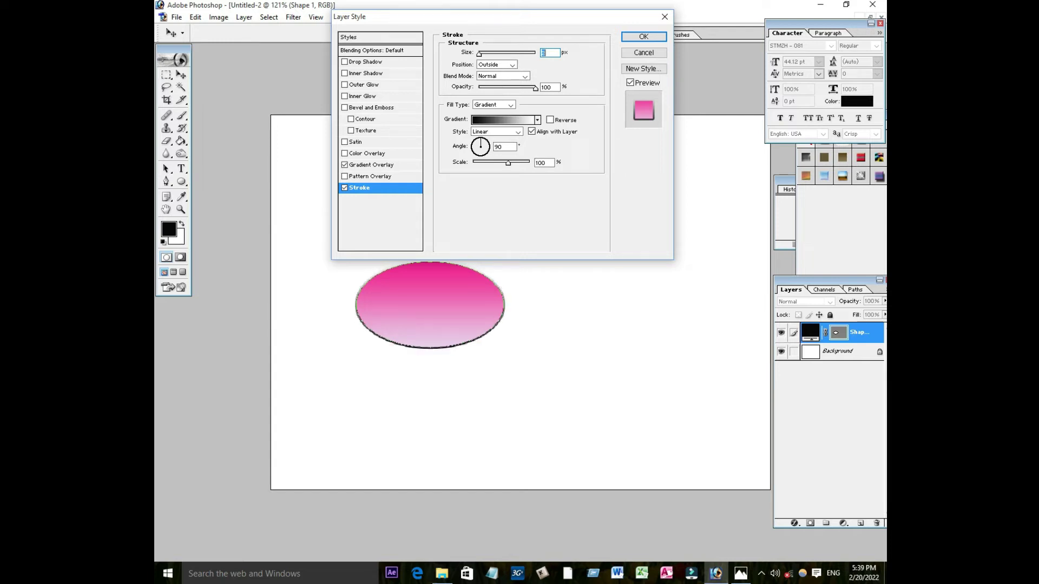
pyautogui.click(512, 65)
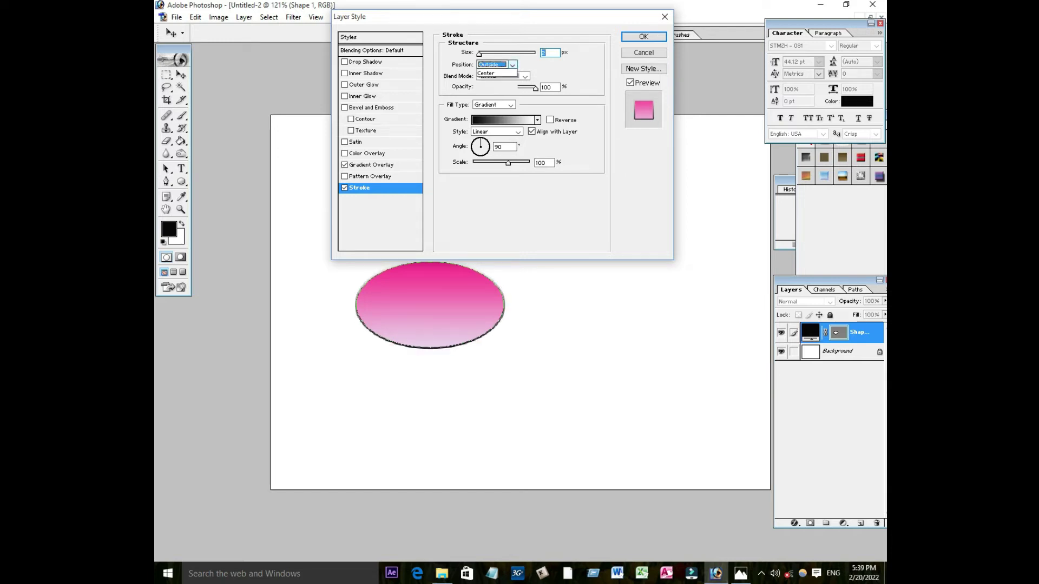
pyautogui.press('Down')
pyautogui.press('Return')
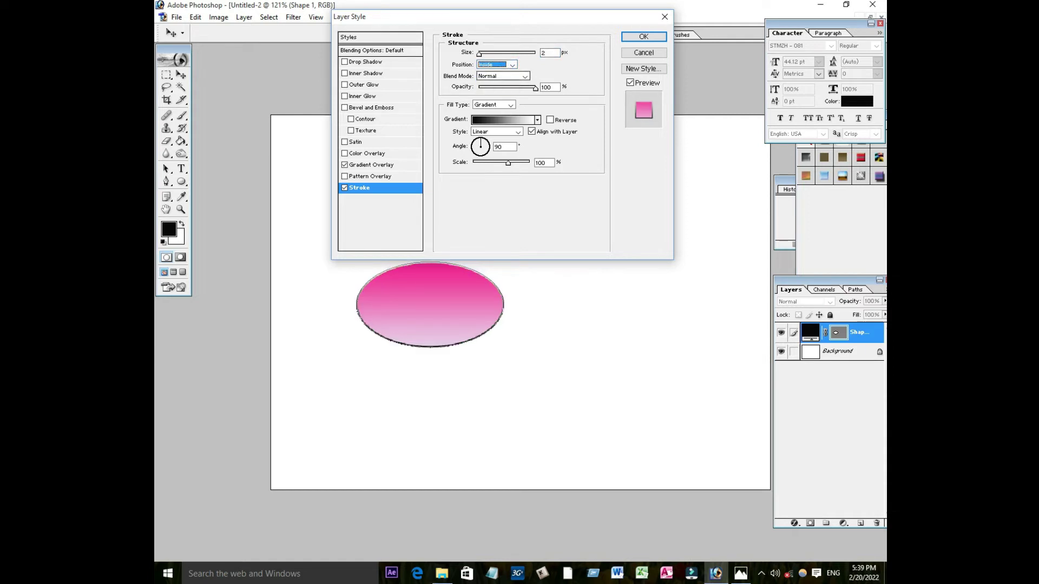
pyautogui.hotkey('alt', 'Down')
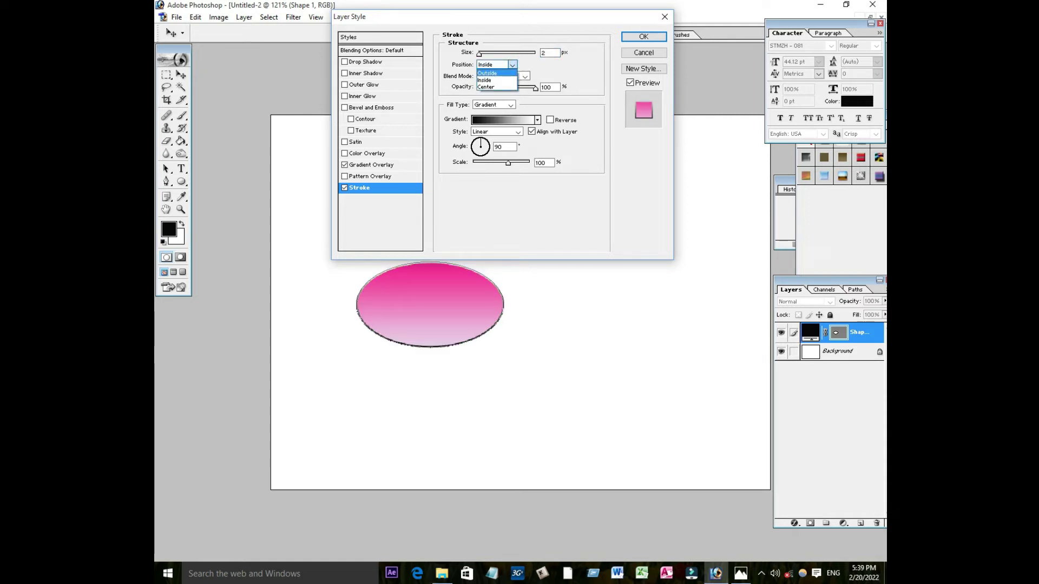
pyautogui.press('Return')
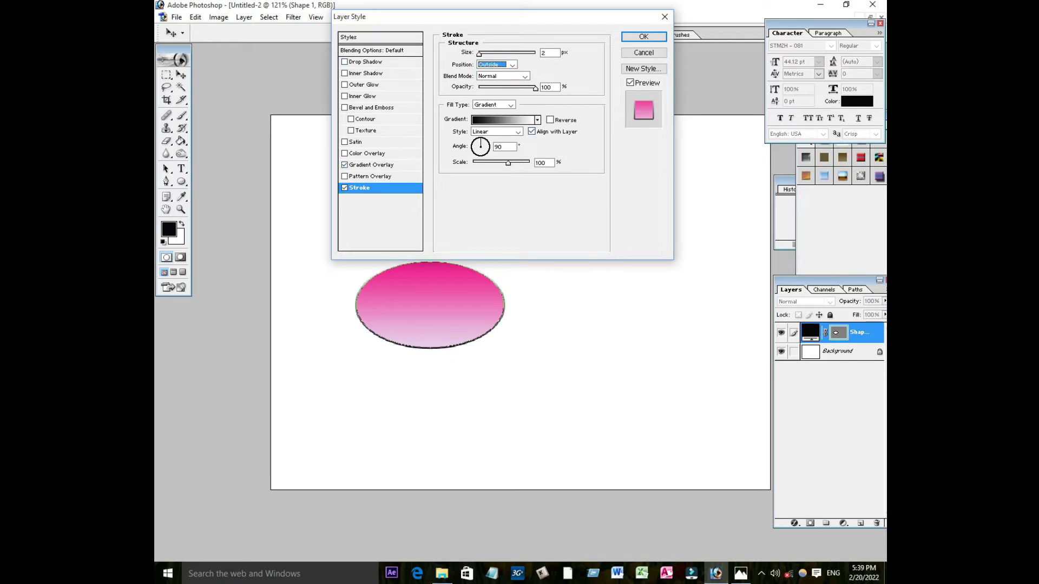
pyautogui.press('Return')
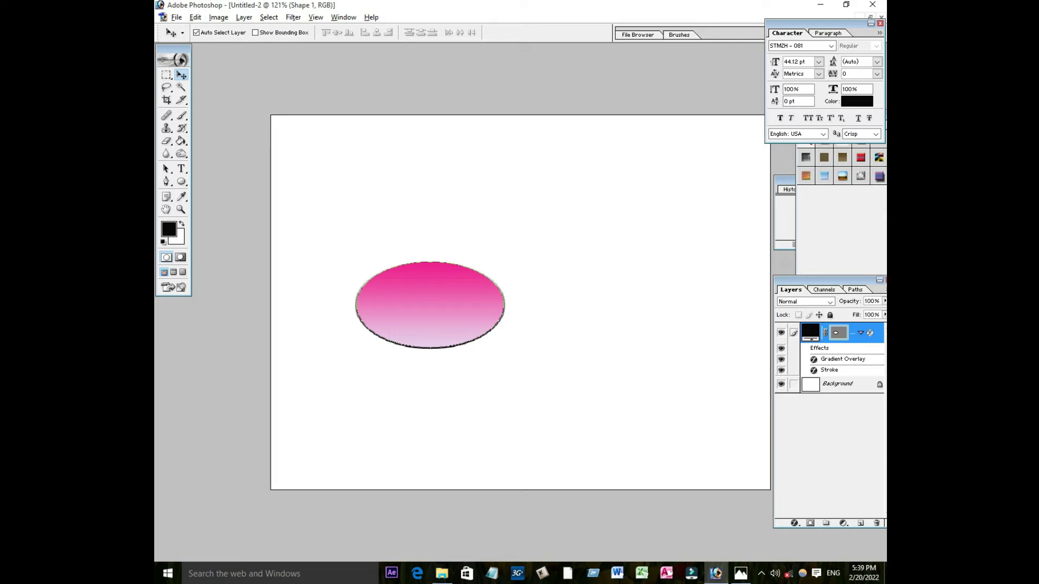
# Duplicate the gradient ellipse beside the original as a second lens and nudge the copy down and to the right.
pyautogui.moveTo(430, 305); pyautogui.dragTo(591, 300)
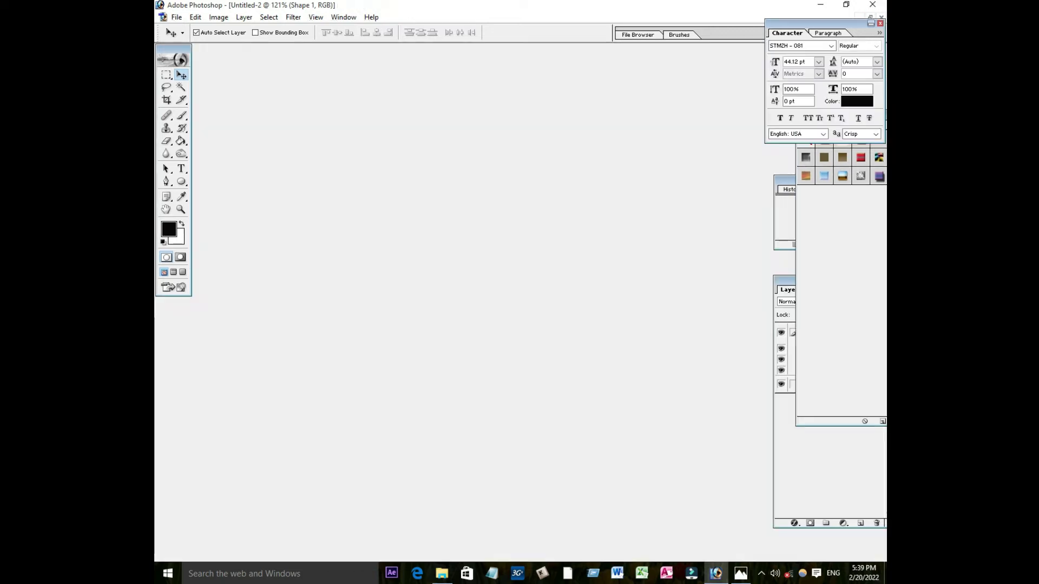
pyautogui.press('Right')
pyautogui.press('Right')
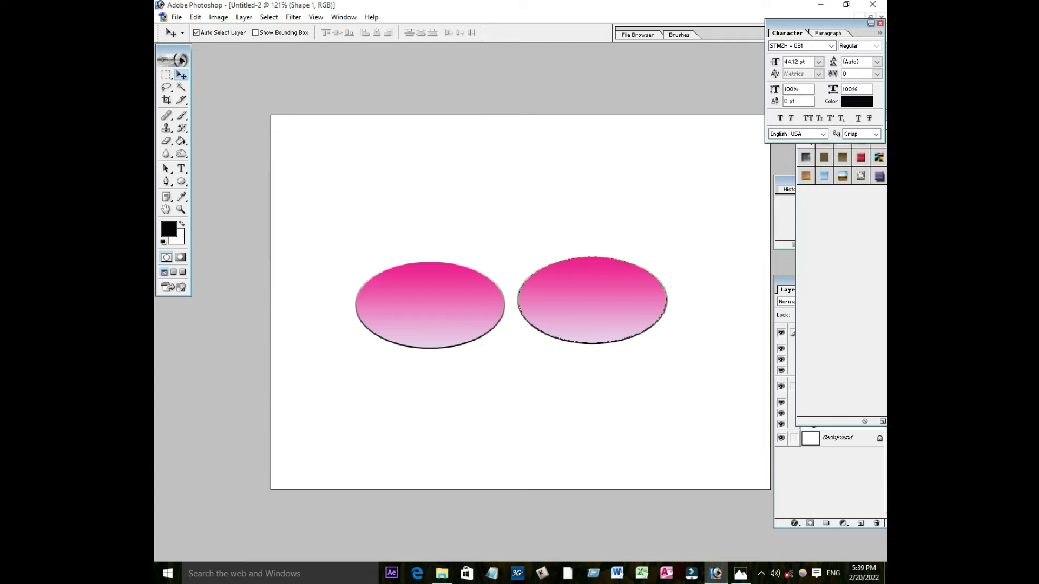
pyautogui.press('Down')
pyautogui.press('Down')
pyautogui.press('Down')
pyautogui.press('Down')
pyautogui.press('Right')
pyautogui.press('Right')
pyautogui.press('Right')
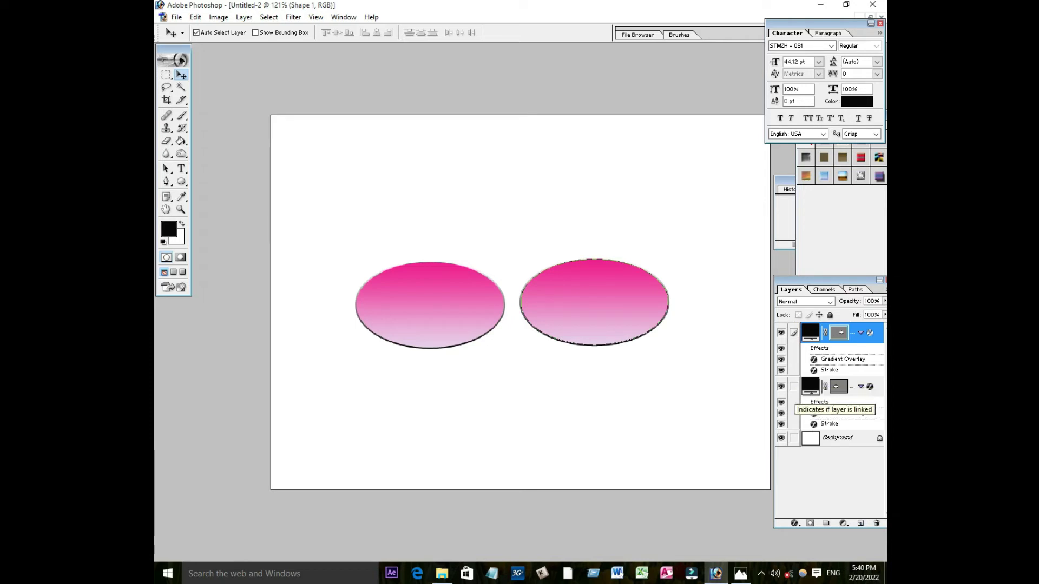
# Link and merge the two ellipse layers, and add a new empty layer above them.
pyautogui.click(793, 386)
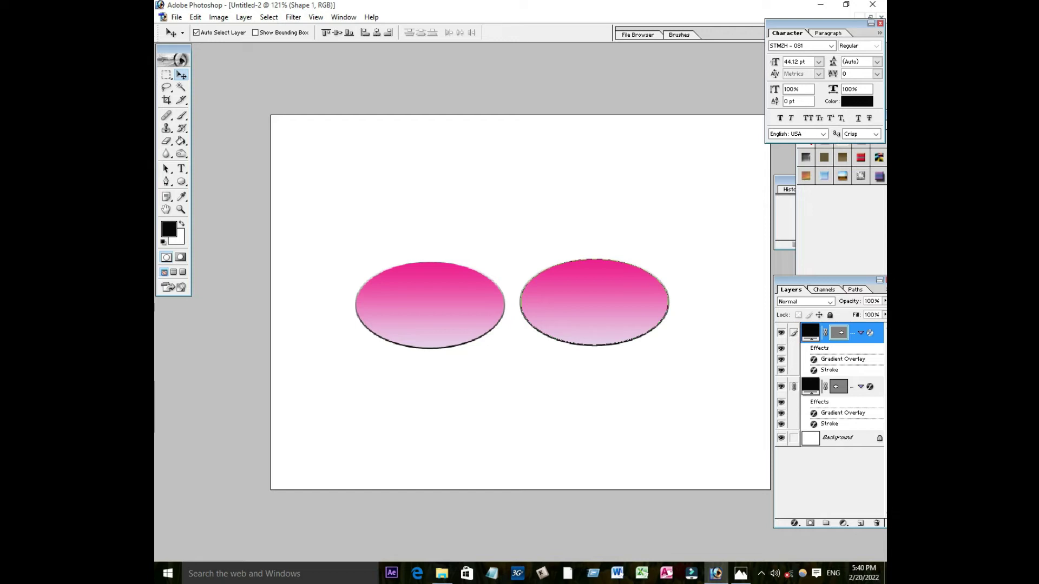
pyautogui.hotkey('ctrl', 'e')
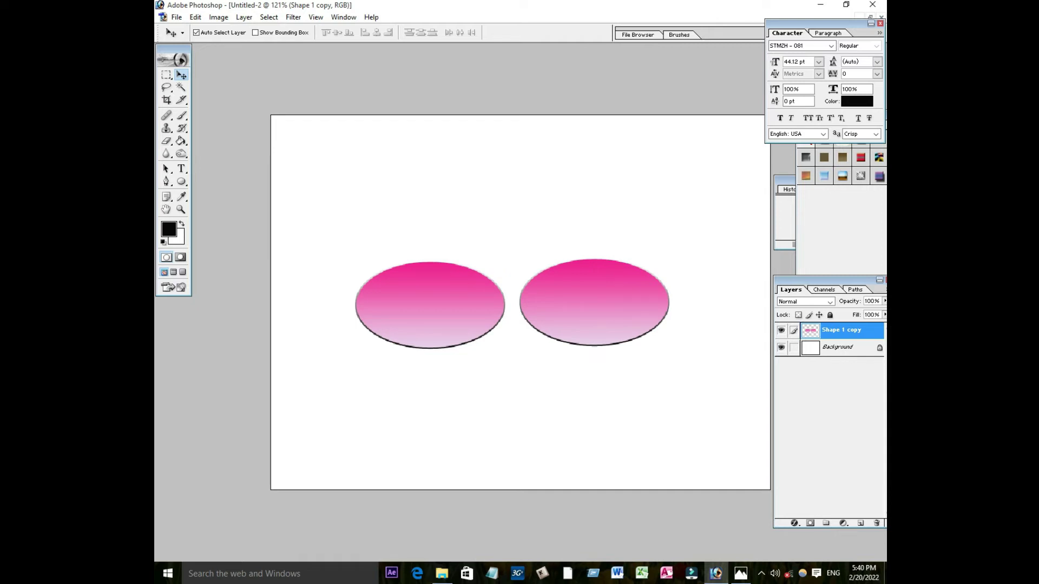
pyautogui.hotkey('ctrl', 'alt', 'shift', 'n')
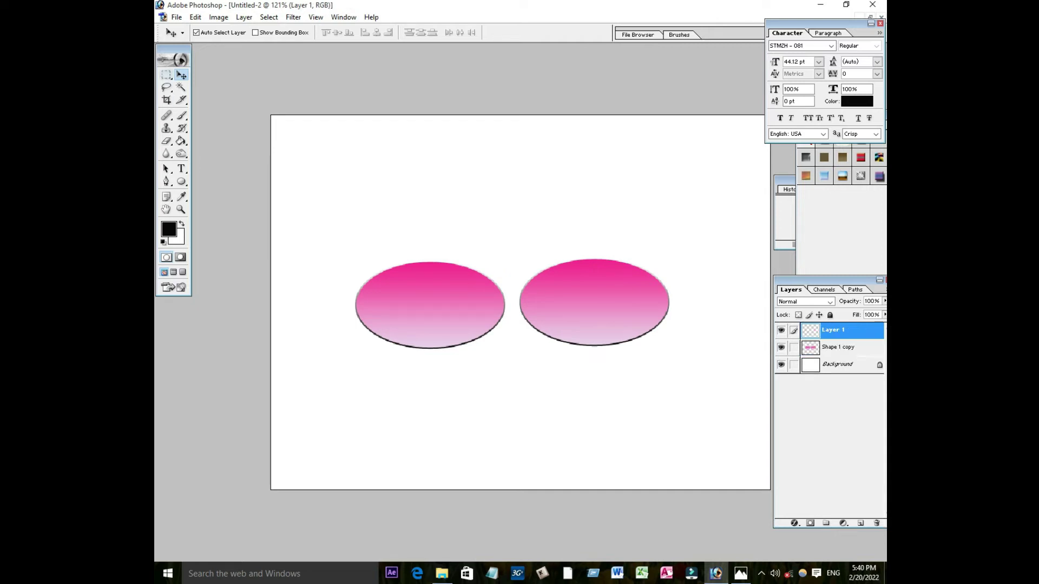
pyautogui.click(166, 75)
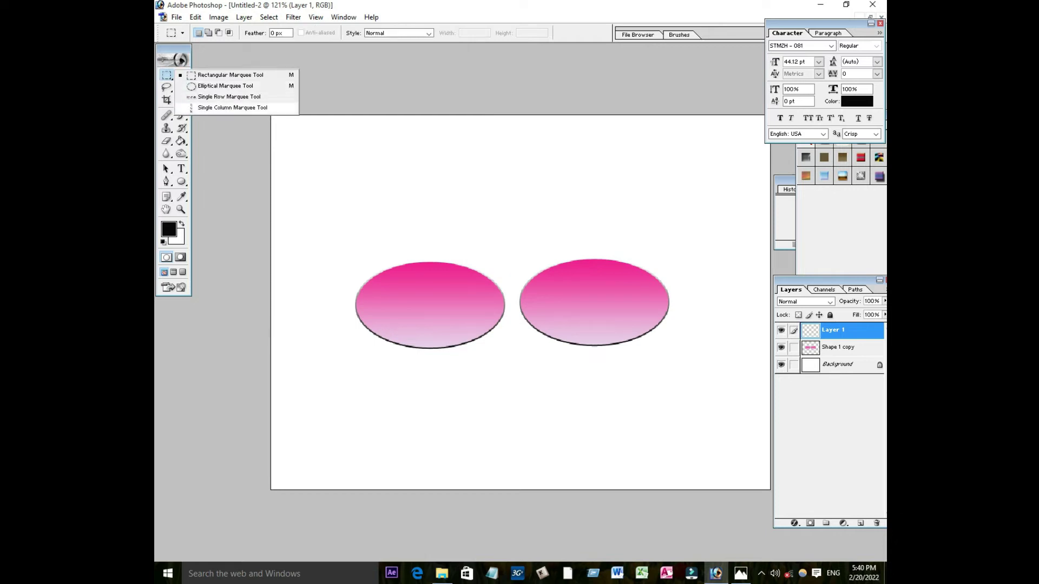
pyautogui.click(233, 107)
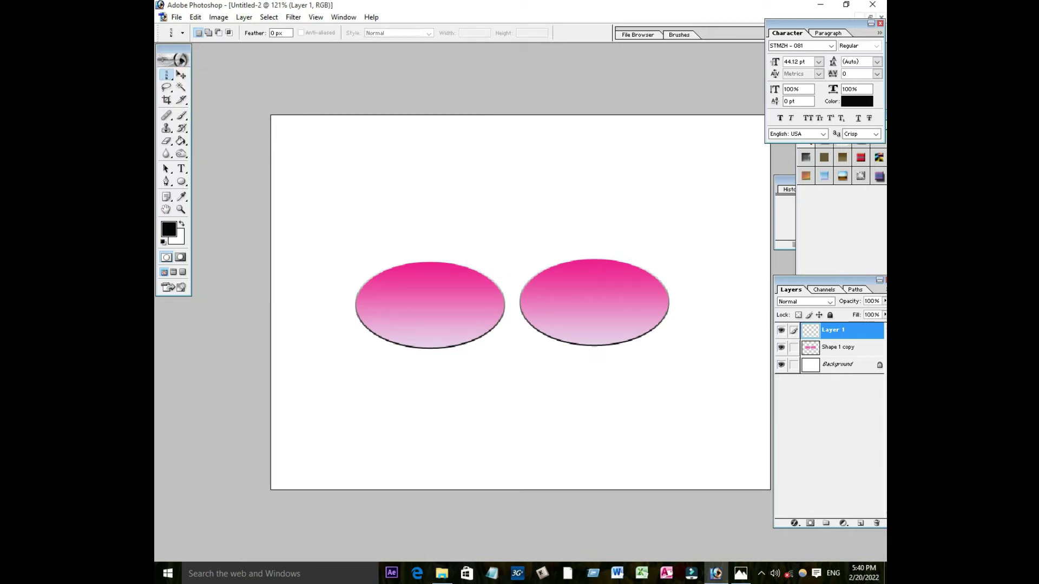
pyautogui.click(320, 216)
pyautogui.hotkey('ctrl', 'd')
# Select a tall, thin vertical rectangle left of the lenses, fill it with the black foreground colour and deselect.
pyautogui.click(166, 75)
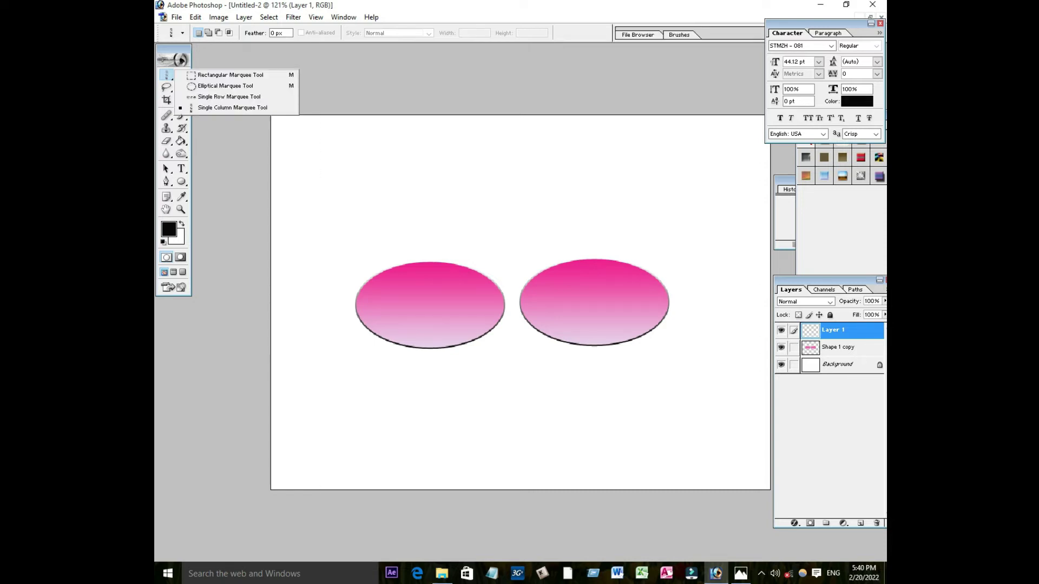
pyautogui.click(230, 74)
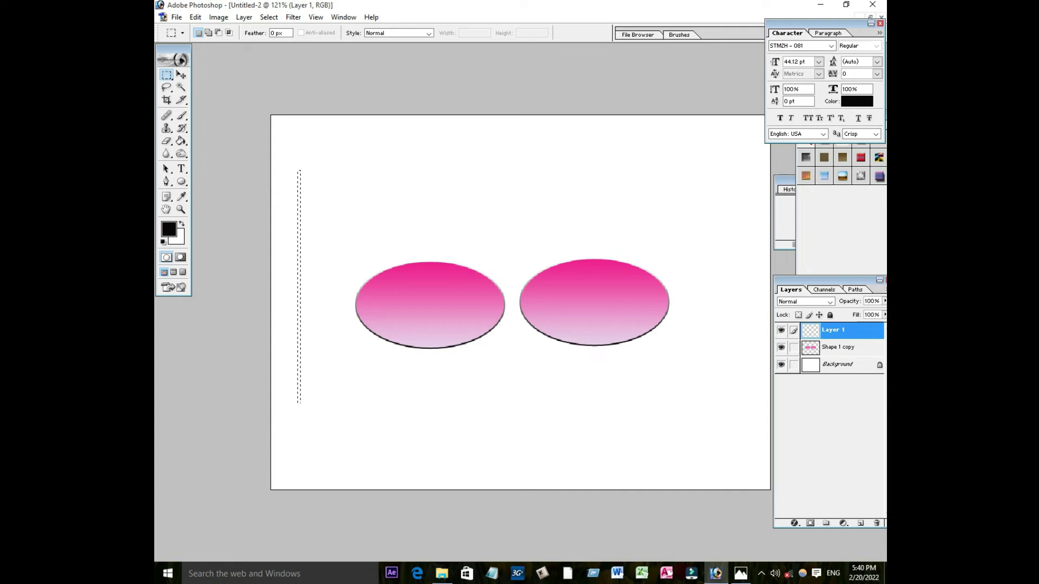
pyautogui.hotkey('shift', 'F5')
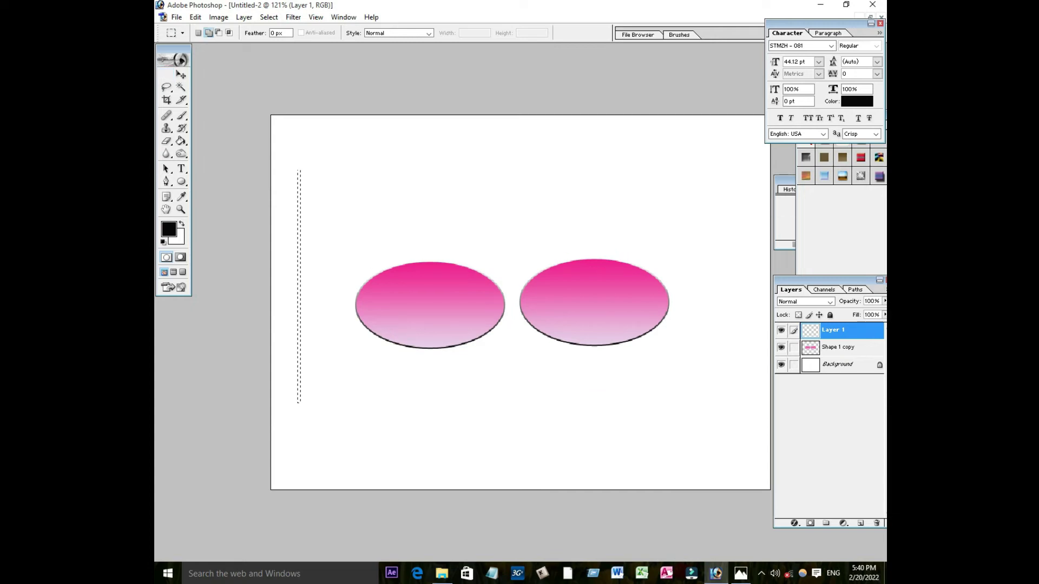
pyautogui.press('Return')
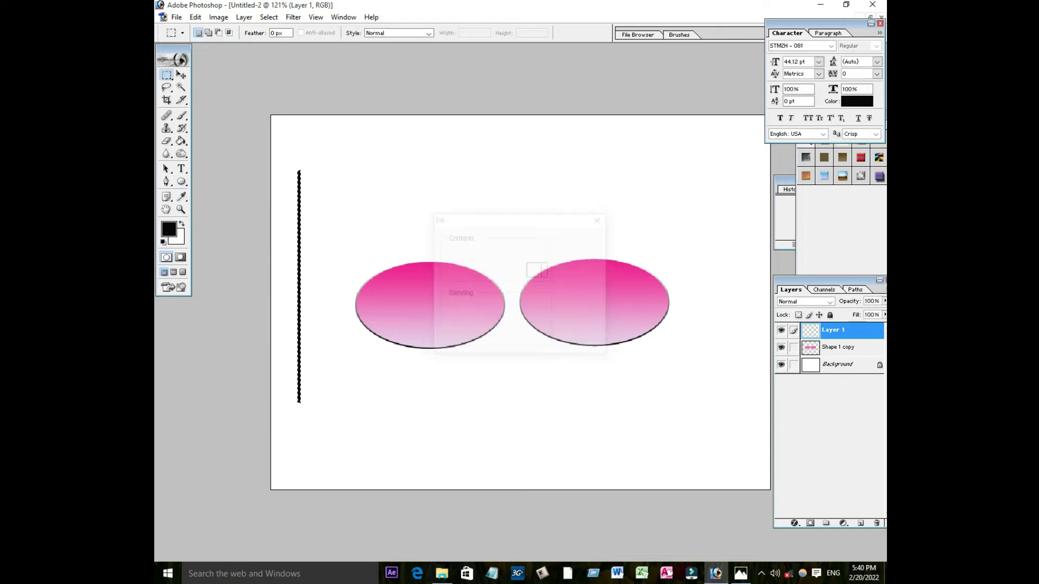
pyautogui.hotkey('ctrl', 'd')
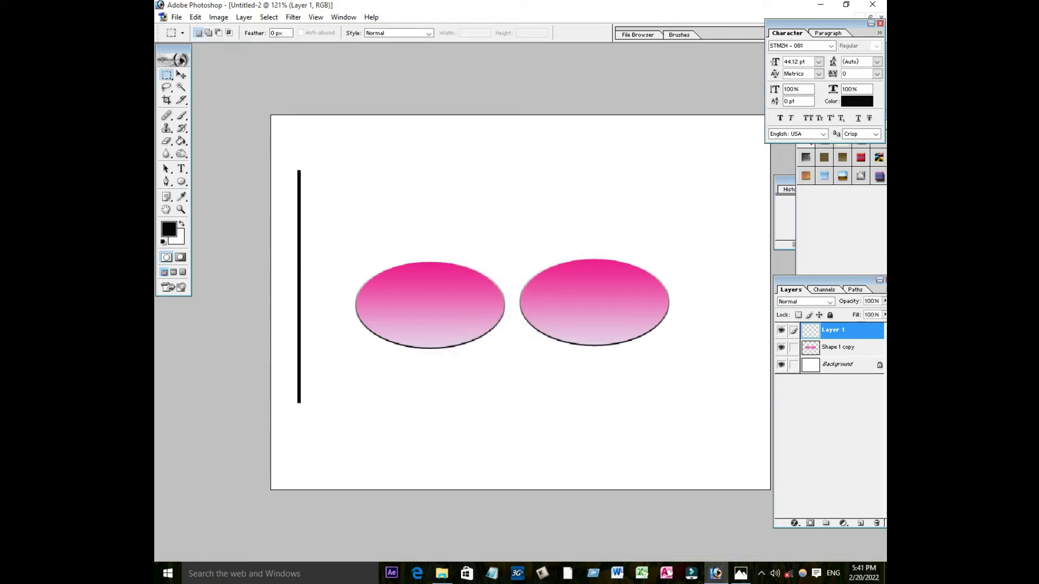
# Move the black bar onto the left lens's outer edge and rotate it -19.1° as a temple arm.
pyautogui.press('v')
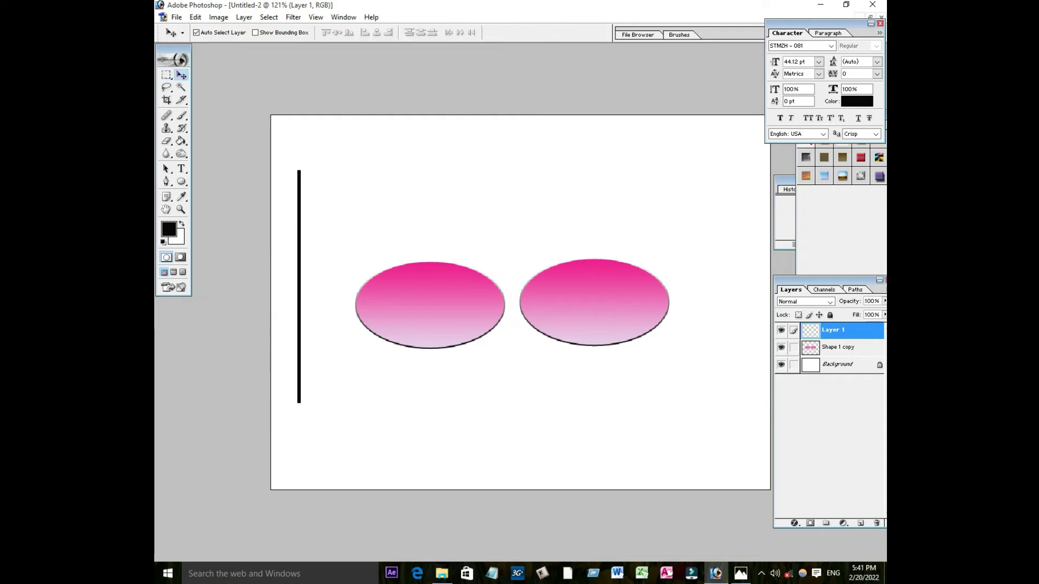
pyautogui.moveTo(298, 287); pyautogui.dragTo(360, 242)
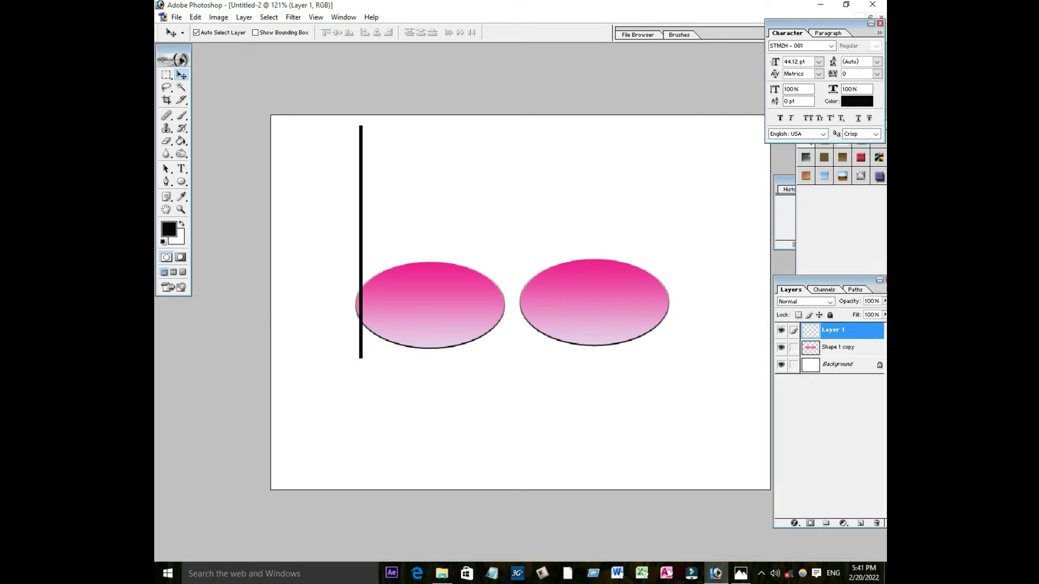
pyautogui.hotkey('ctrl', 't')
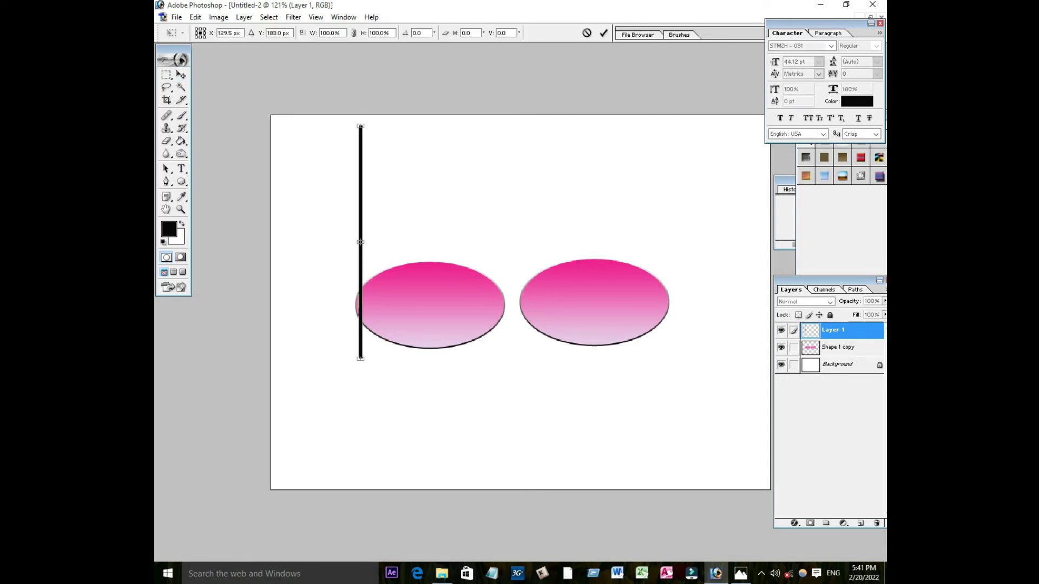
pyautogui.moveTo(360, 369); pyautogui.dragTo(402, 362)
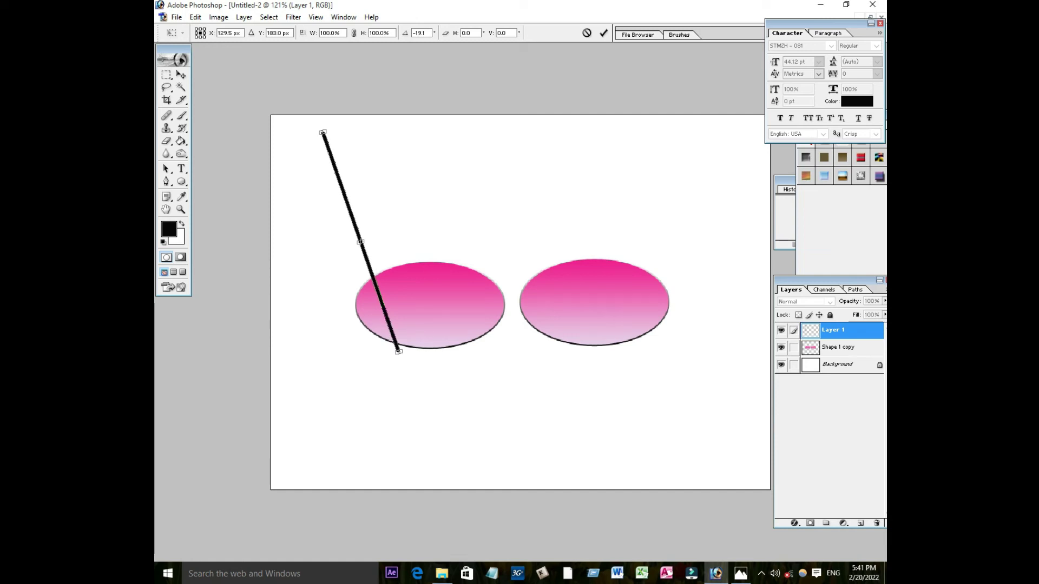
pyautogui.press('Left')
pyautogui.press('Left')
pyautogui.press('Left')
pyautogui.press('Left')
pyautogui.press('Left')
pyautogui.press('Left')
pyautogui.press('Left')
pyautogui.press('Left')
pyautogui.press('Left')
pyautogui.press('Left')
pyautogui.press('Left')
pyautogui.press('Left')
pyautogui.press('Left')
pyautogui.press('Left')
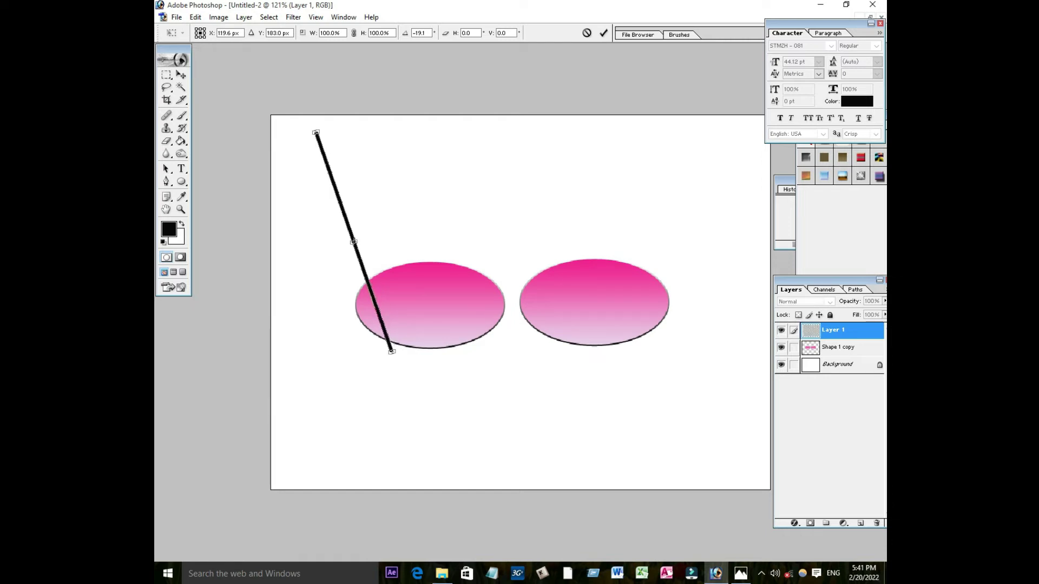
pyautogui.press('Left')
pyautogui.press('Left')
pyautogui.press('Left')
pyautogui.press('Left')
pyautogui.press('Left')
pyautogui.press('Left')
pyautogui.press('Left')
pyautogui.press('Left')
pyautogui.press('Return')
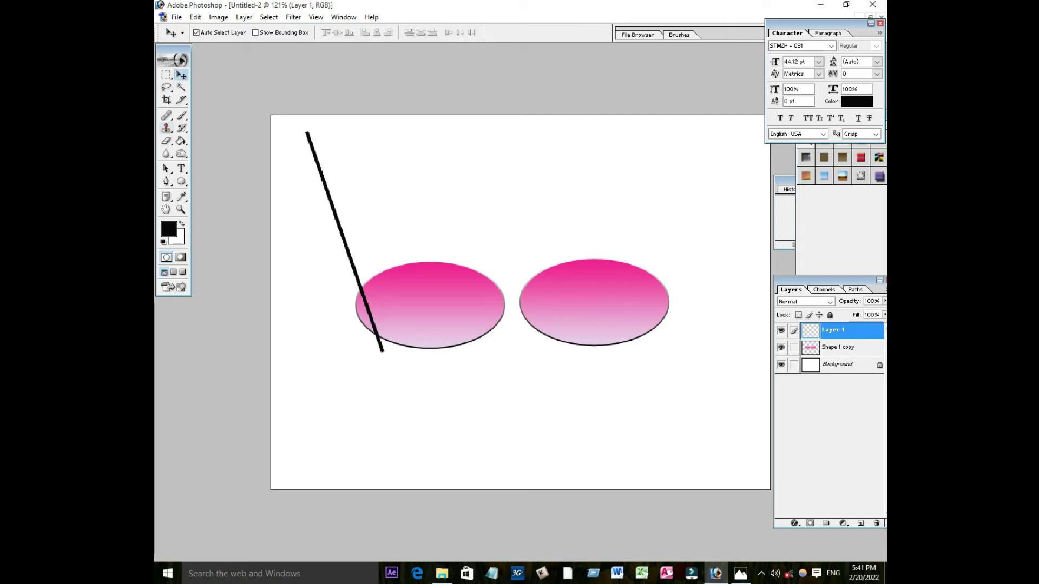
# Erase the bar's lower end where it overlaps the left lens and send its layer behind the lens layer.
pyautogui.click(166, 141)
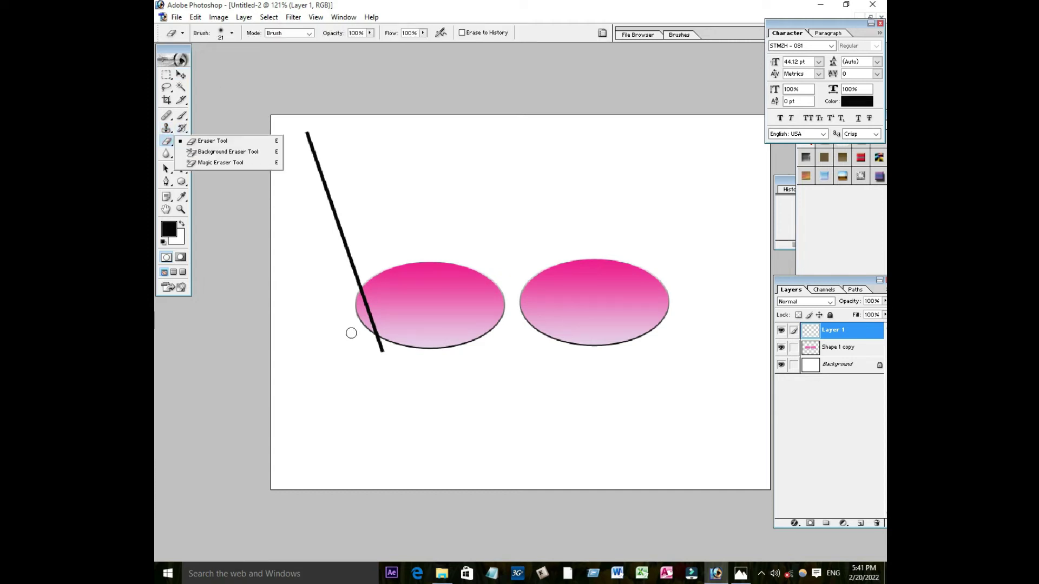
pyautogui.moveTo(383, 354)
pyautogui.mouseDown()
pyautogui.moveTo(366, 306)
pyautogui.moveTo(378, 348)
pyautogui.moveTo(368, 310)
pyautogui.moveTo(373, 318)
pyautogui.mouseUp()
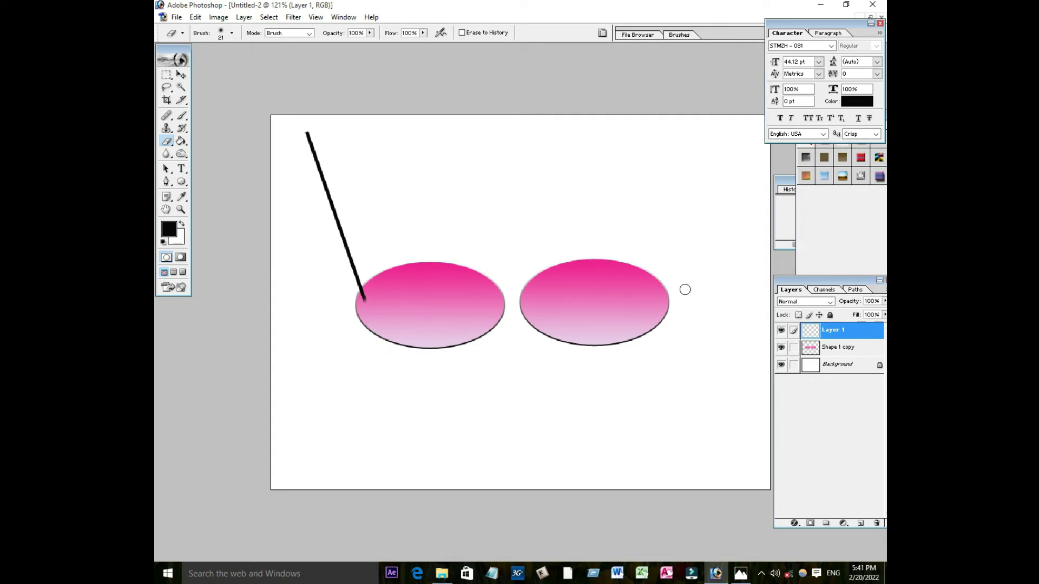
pyautogui.click(182, 75)
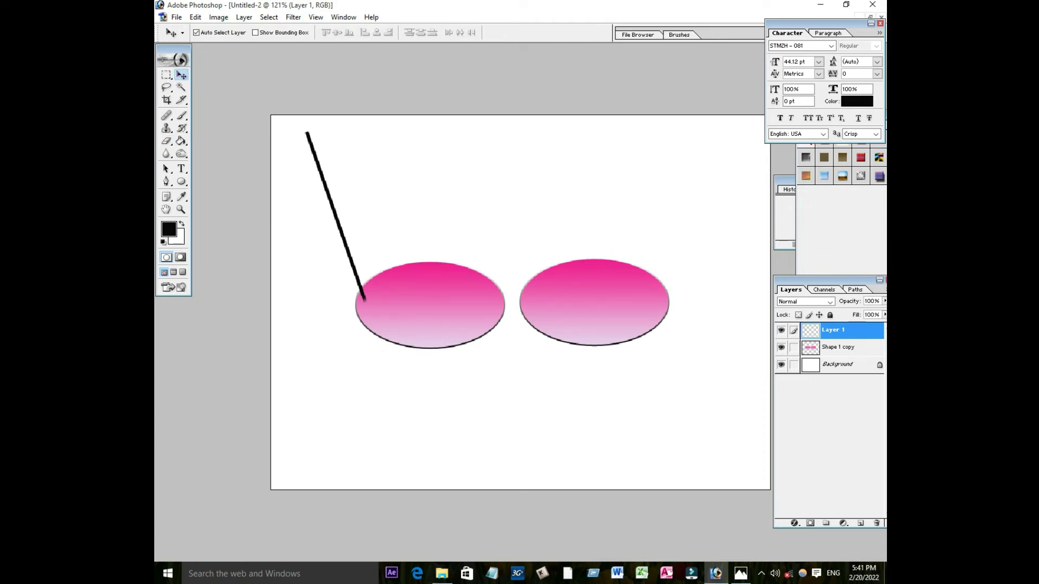
pyautogui.hotkey('ctrl', '[')
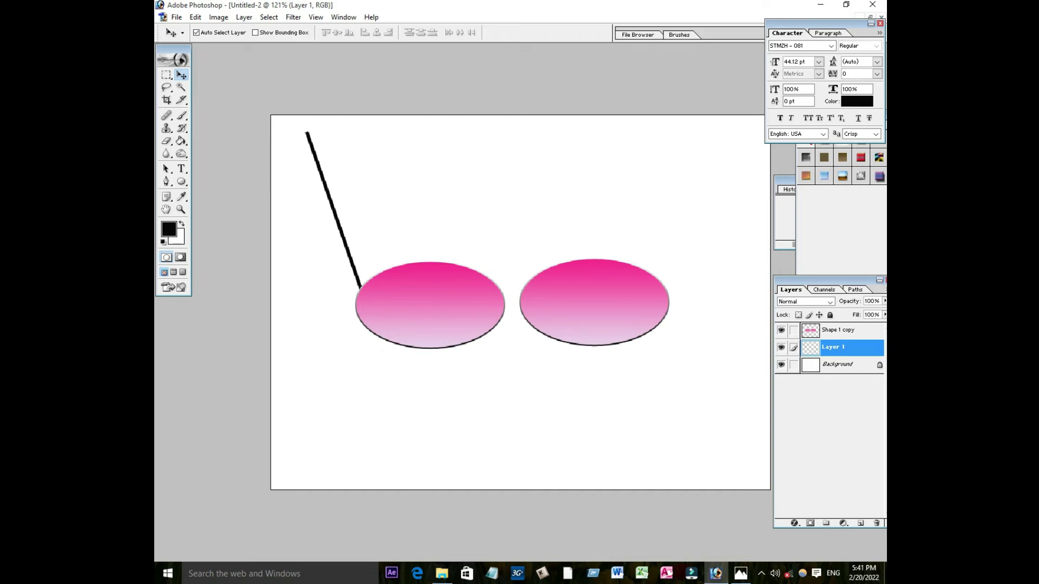
# Rotate the temple arm a further -7.6° and reposition it so its lower end meets the left lens.
pyautogui.hotkey('ctrl', 't')
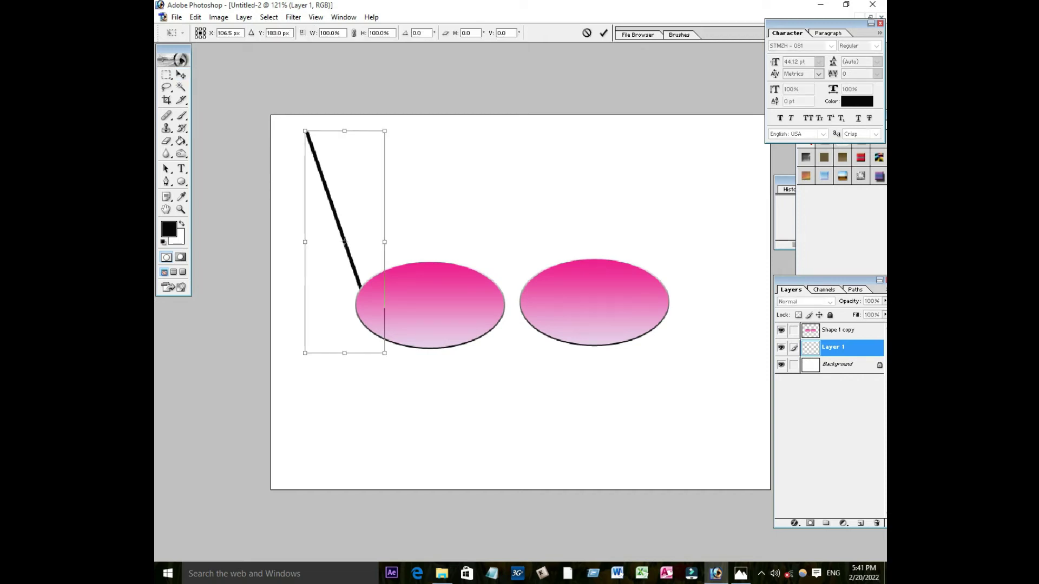
pyautogui.moveTo(392, 123); pyautogui.dragTo(377, 118)
pyautogui.moveTo(344, 241); pyautogui.dragTo(344, 254)
pyautogui.moveTo(411, 249); pyautogui.dragTo(417, 276)
pyautogui.moveTo(508, 172); pyautogui.dragTo(407, 109)
pyautogui.moveTo(397, 238); pyautogui.dragTo(347, 264)
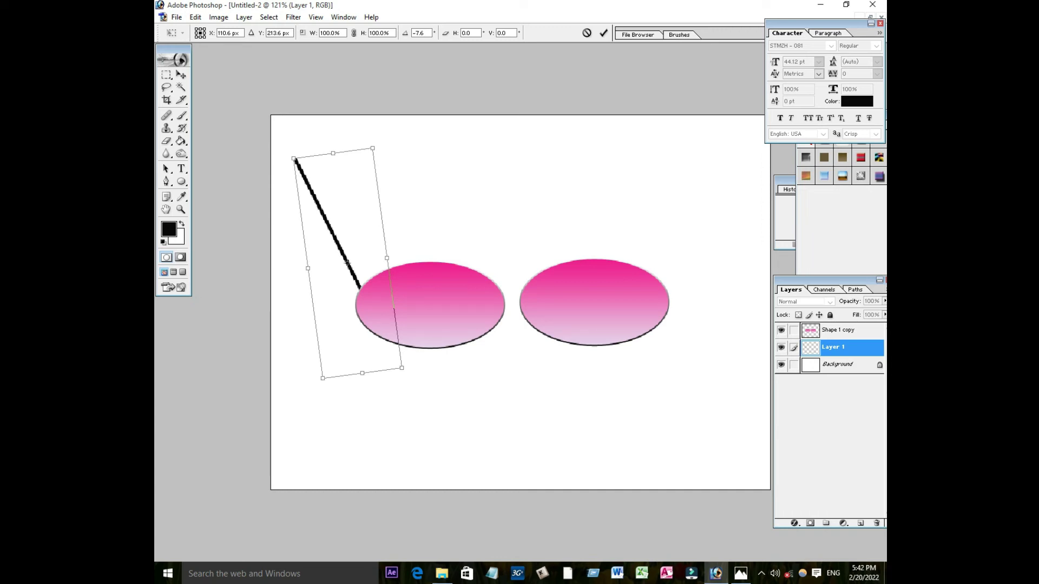
pyautogui.moveTo(347, 264); pyautogui.dragTo(348, 257)
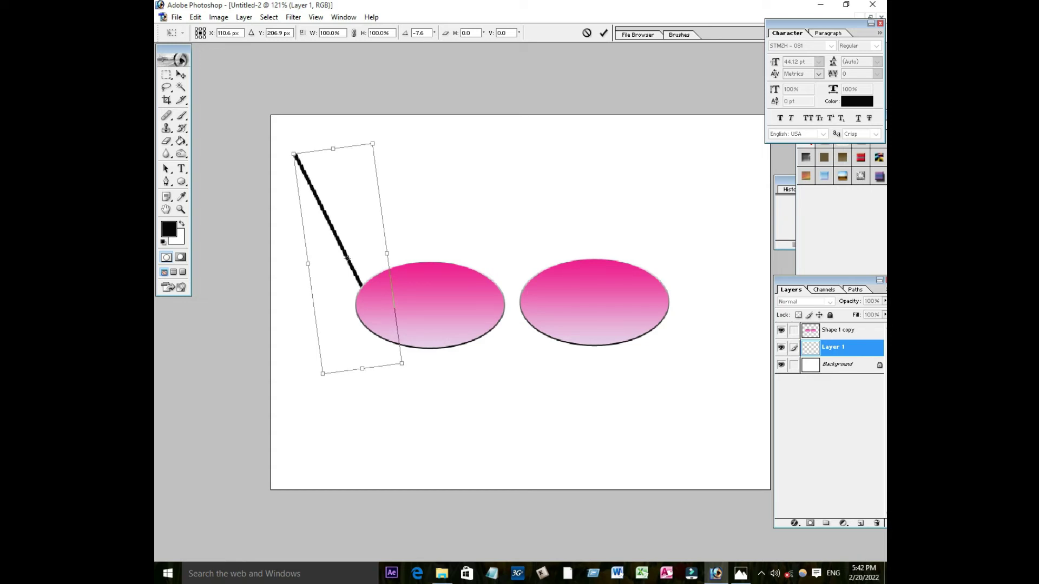
pyautogui.press('Return')
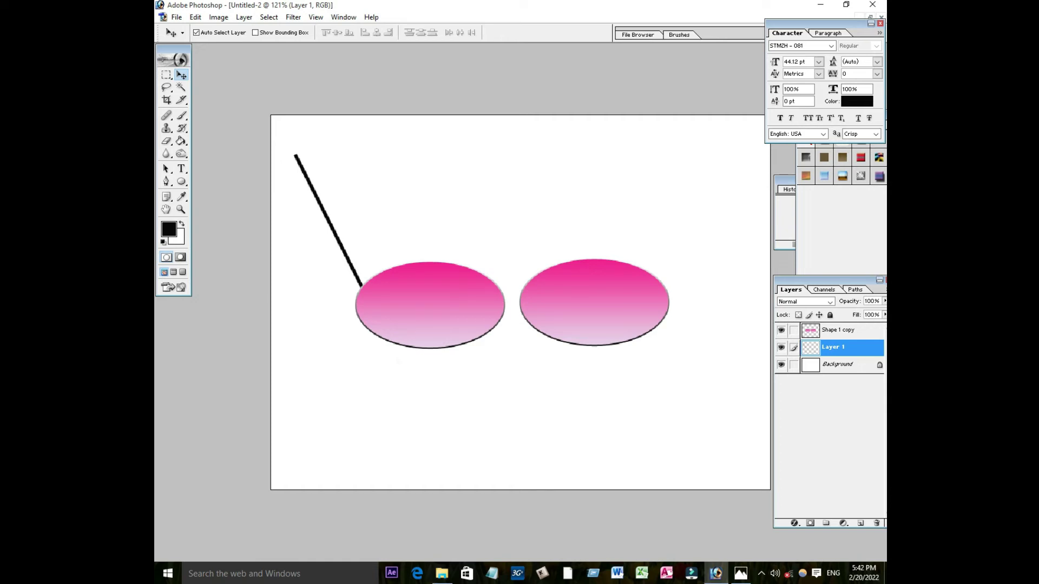
# Try a rectangular selection around the temple arm's upper end, clear it, and add a new empty layer above the arm's layer.
pyautogui.click(166, 75)
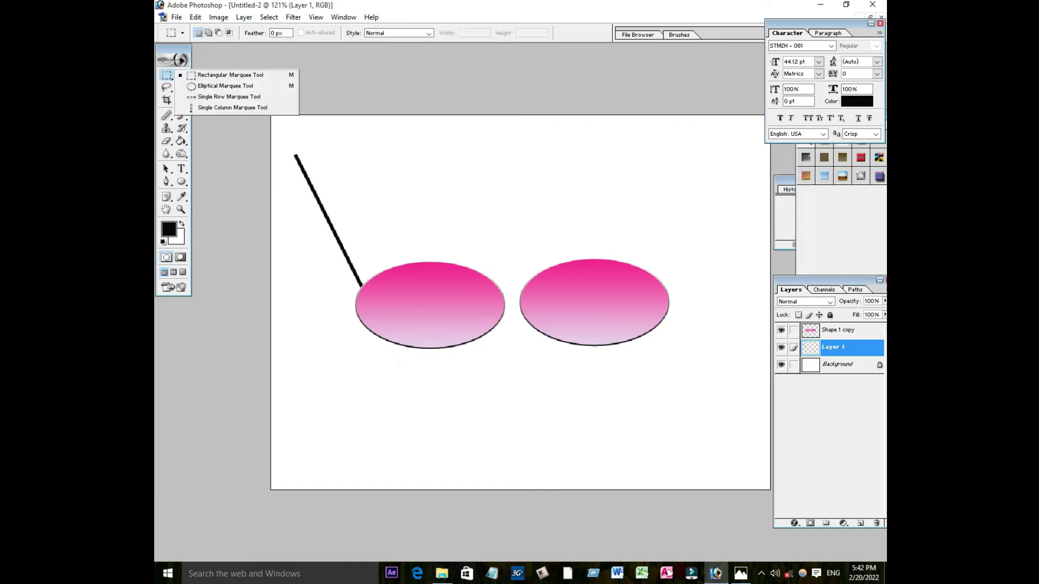
pyautogui.moveTo(278, 147); pyautogui.dragTo(317, 189)
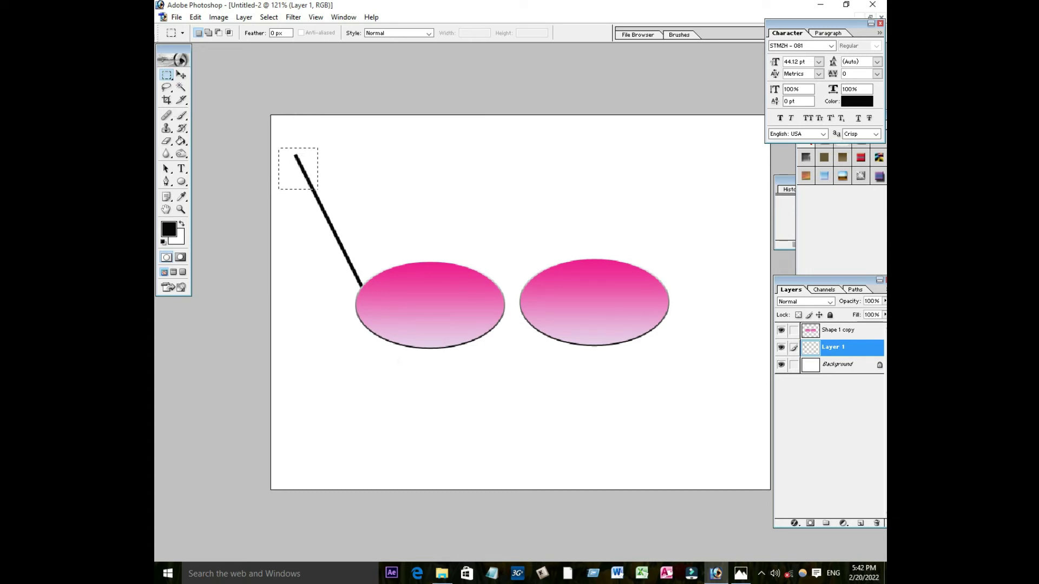
pyautogui.hotkey('ctrl', 'd')
pyautogui.click(860, 523)
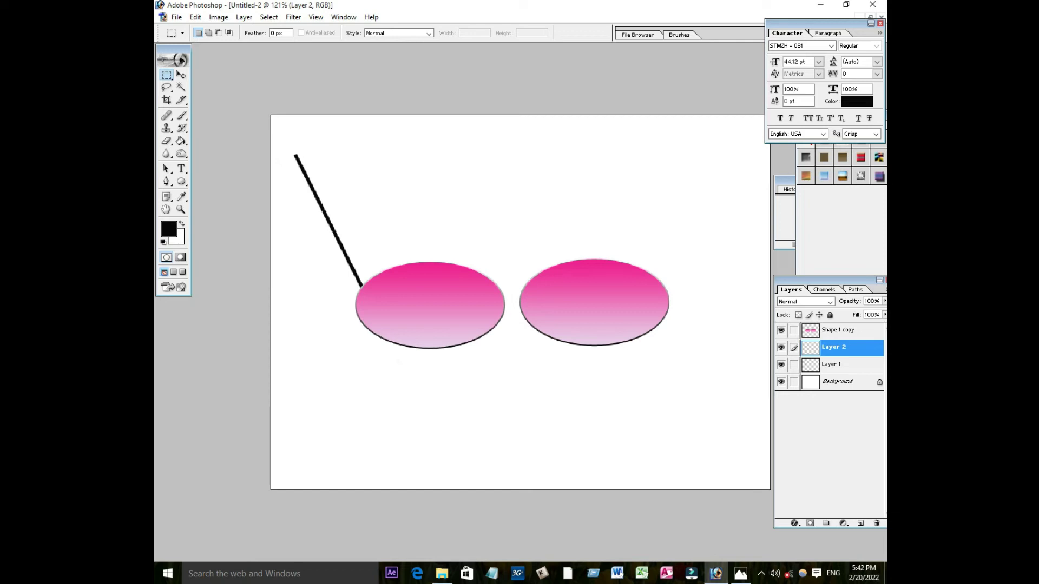
# Cut the temple arm's upper end from Layer 1 with a rectangular selection and paste it as a separate layer.
pyautogui.click(810, 364)
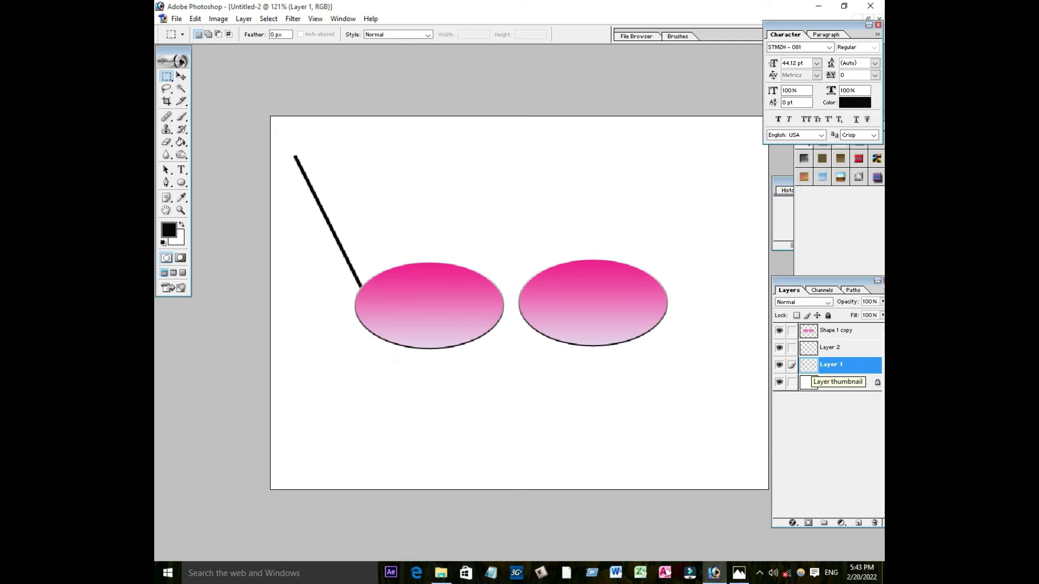
pyautogui.moveTo(282, 153); pyautogui.dragTo(317, 192)
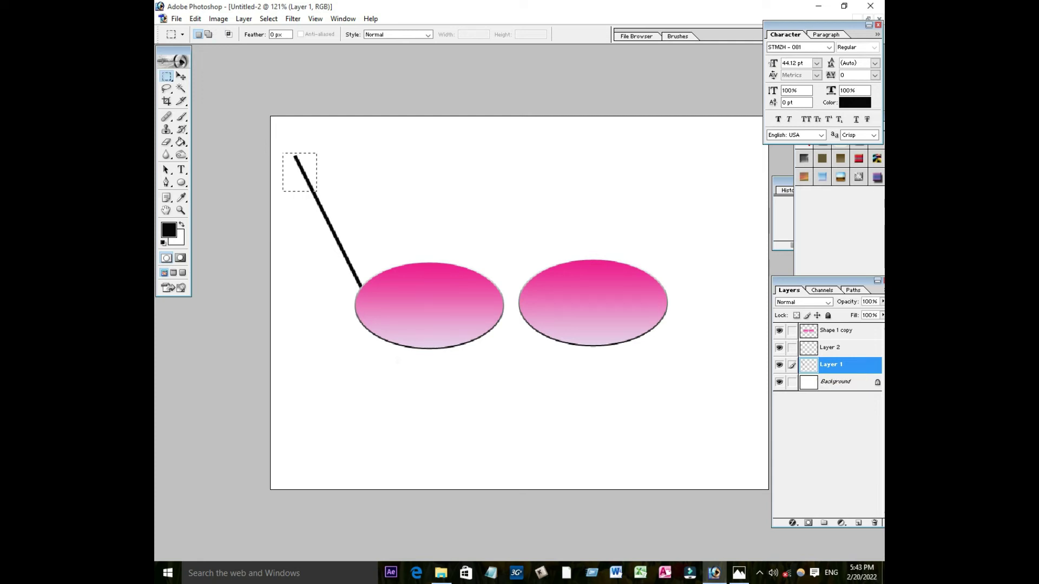
pyautogui.click(195, 18)
pyautogui.click(217, 89)
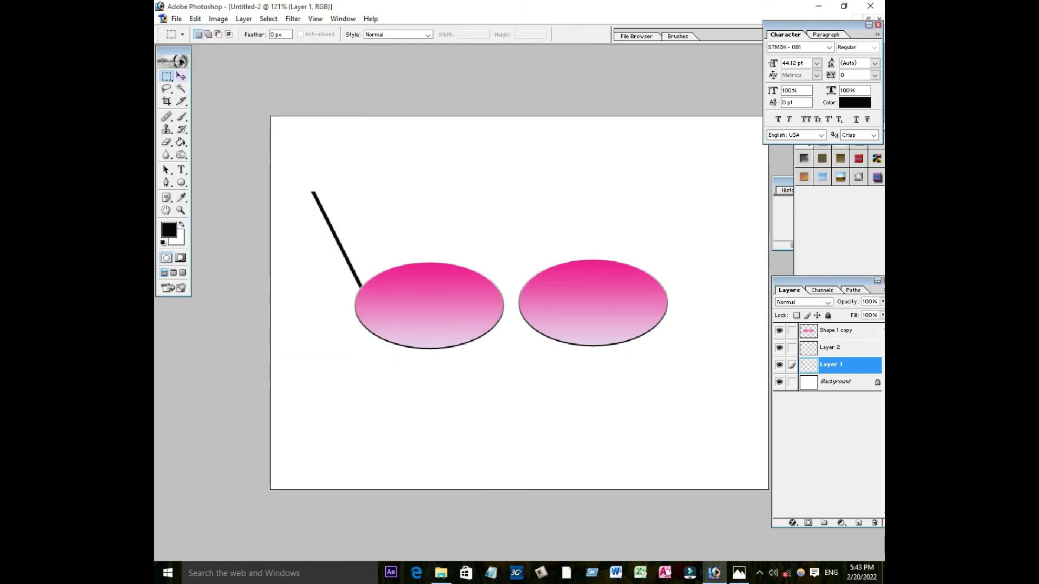
pyautogui.click(181, 77)
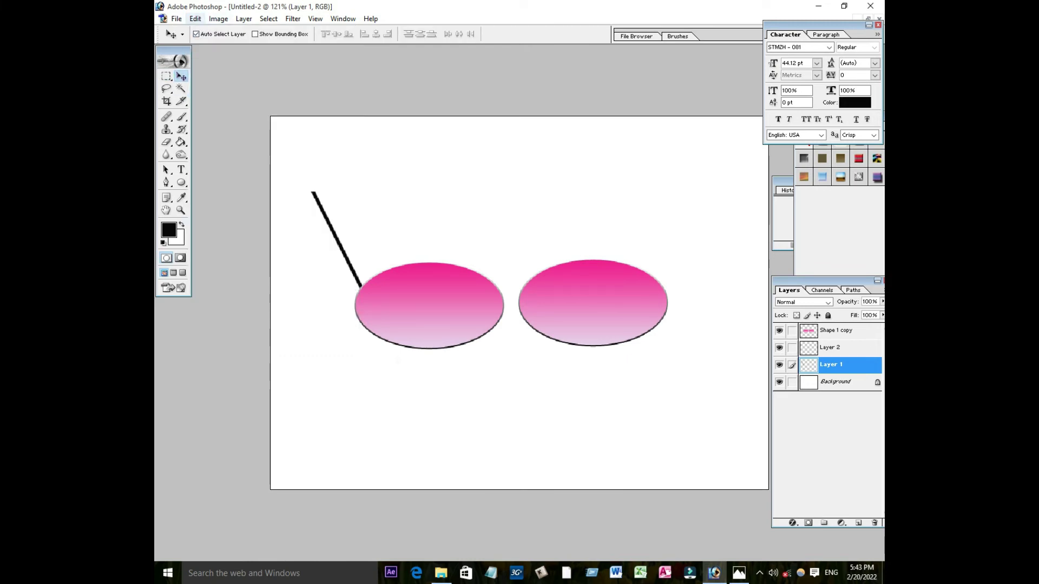
pyautogui.click(195, 18)
pyautogui.click(214, 128)
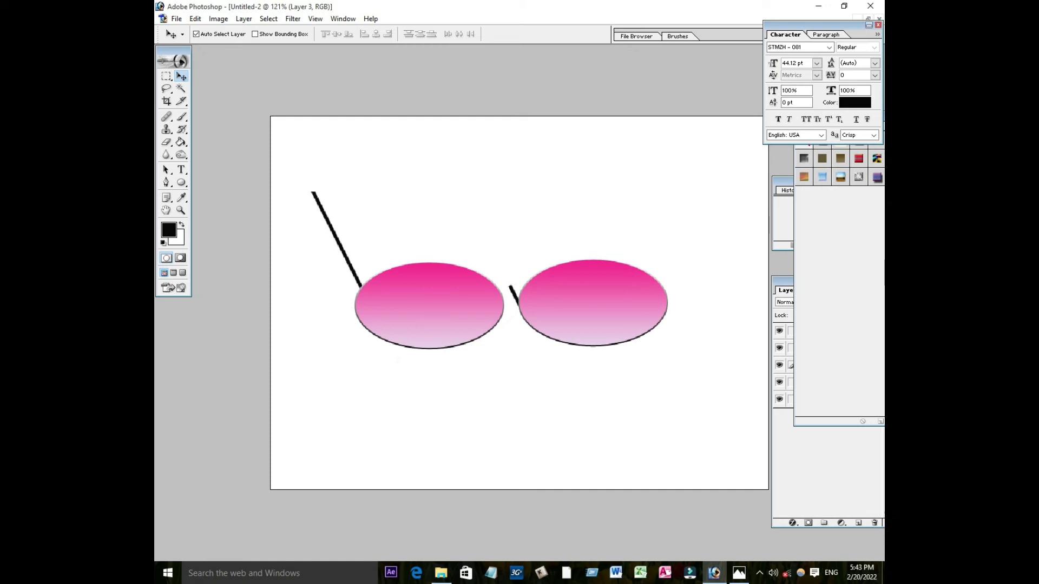
# Rotate the cut temple piece to -46.9° and fit its end onto the left temple arm's upper end as a bent tip.
pyautogui.moveTo(514, 295); pyautogui.dragTo(312, 176)
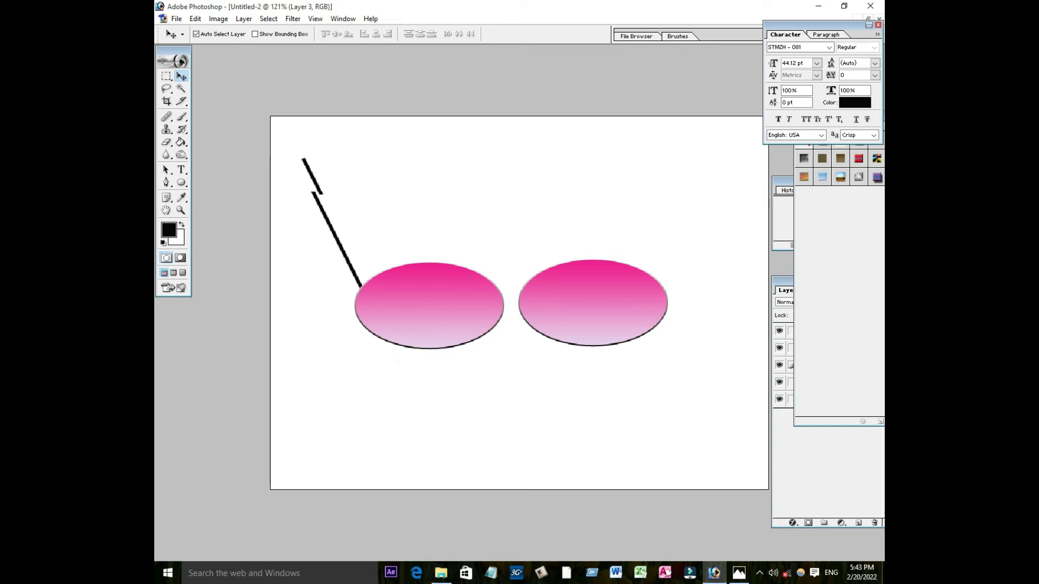
pyautogui.hotkey('ctrl', 't')
pyautogui.moveTo(329, 199); pyautogui.dragTo(338, 186)
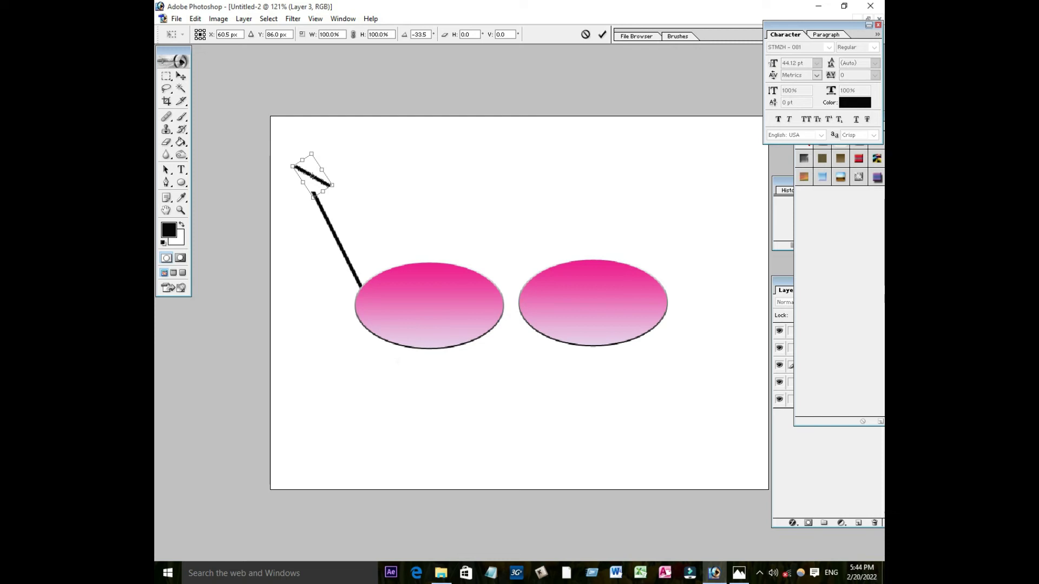
pyautogui.moveTo(311, 176); pyautogui.dragTo(334, 199)
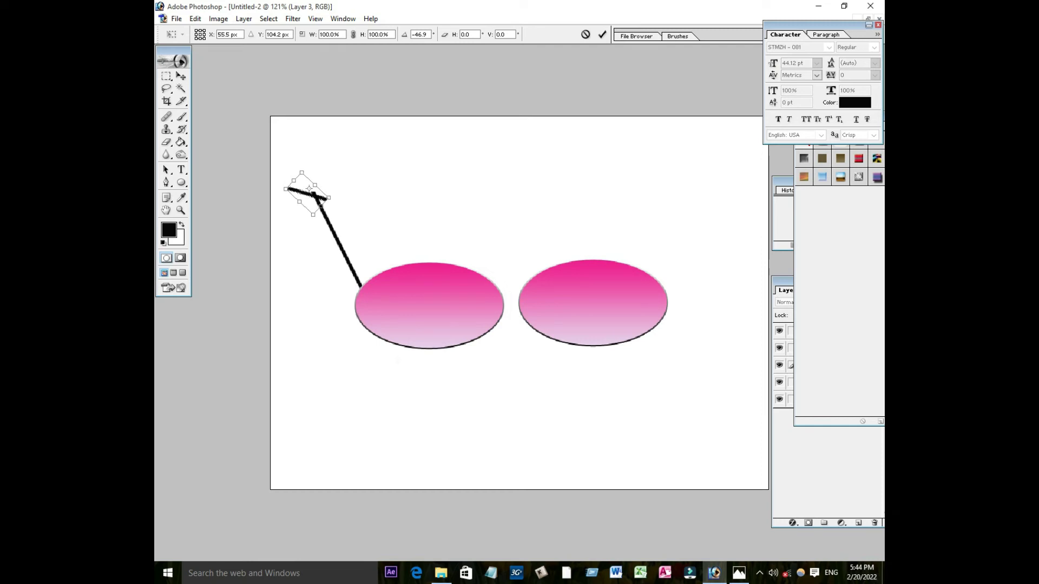
pyautogui.moveTo(309, 188); pyautogui.dragTo(308, 188)
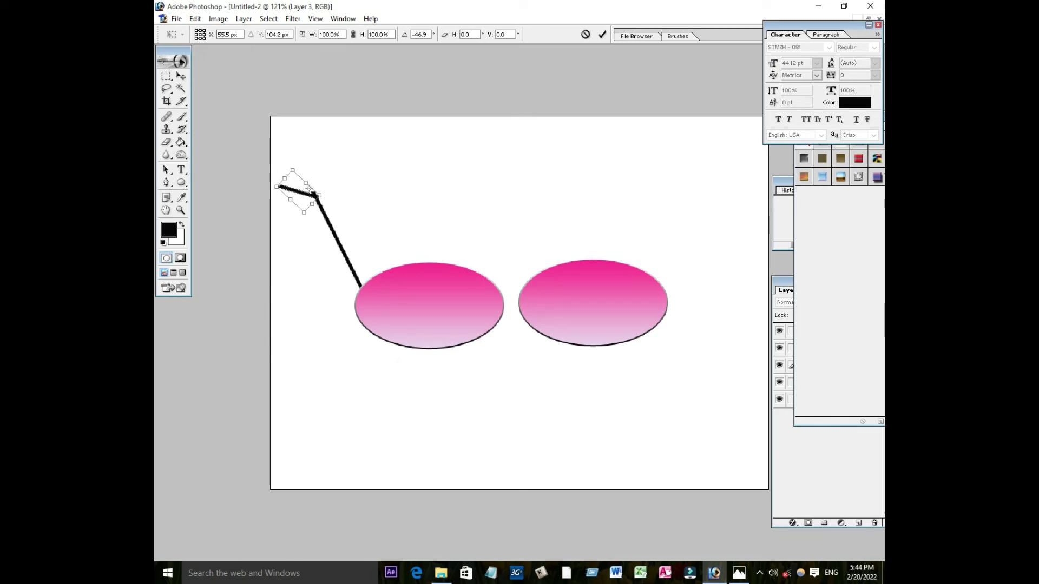
pyautogui.press('Return')
pyautogui.press('Up')
pyautogui.press('Up')
pyautogui.press('Up')
pyautogui.press('Left')
pyautogui.press('Left')
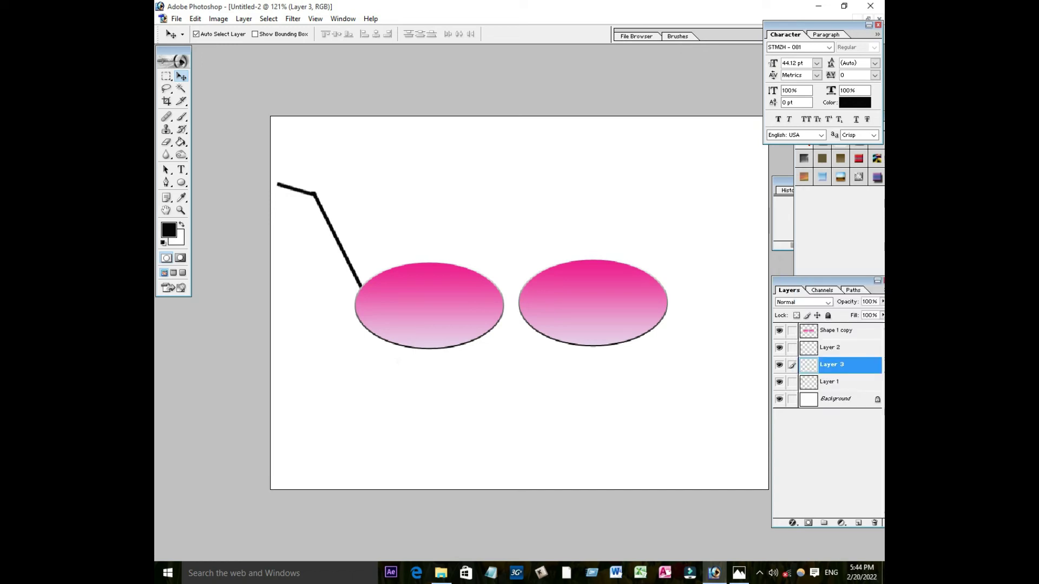
# Merge the bent tip with the temple arm's layer and place a duplicate of the whole arm at the right lens.
pyautogui.click(792, 382)
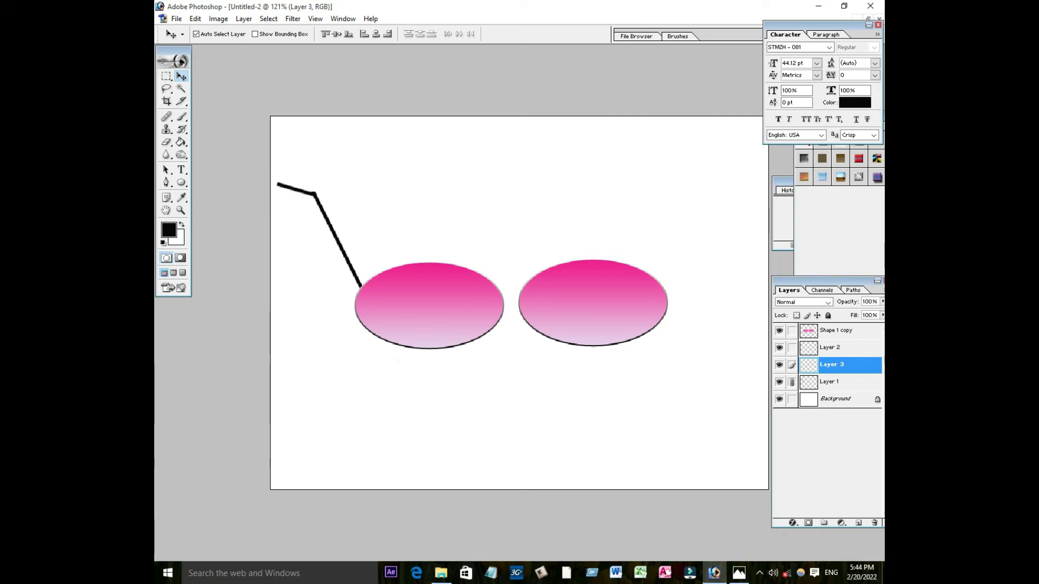
pyautogui.hotkey('ctrl', 'e')
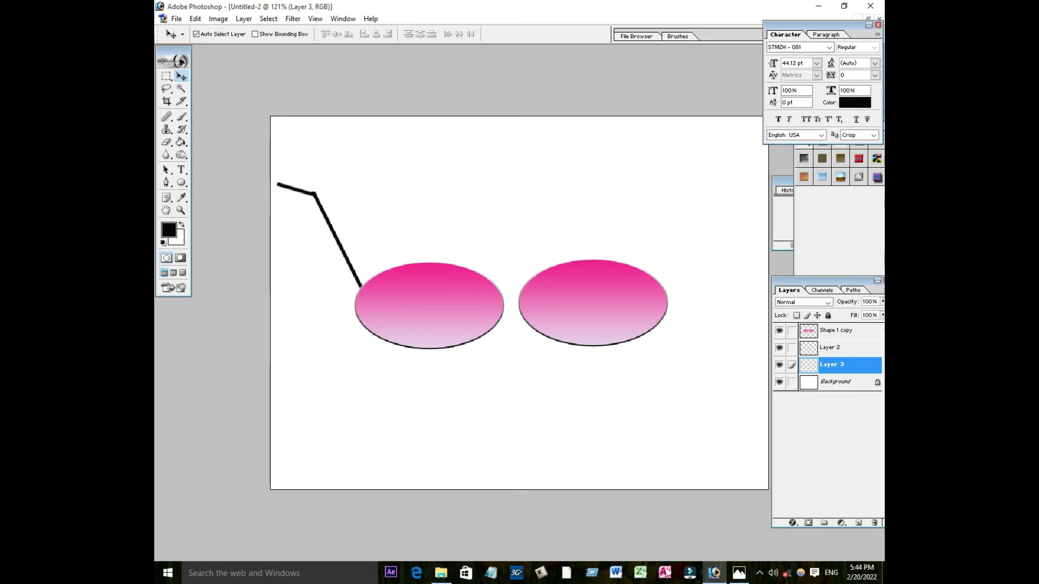
pyautogui.moveTo(335, 238); pyautogui.dragTo(612, 201)
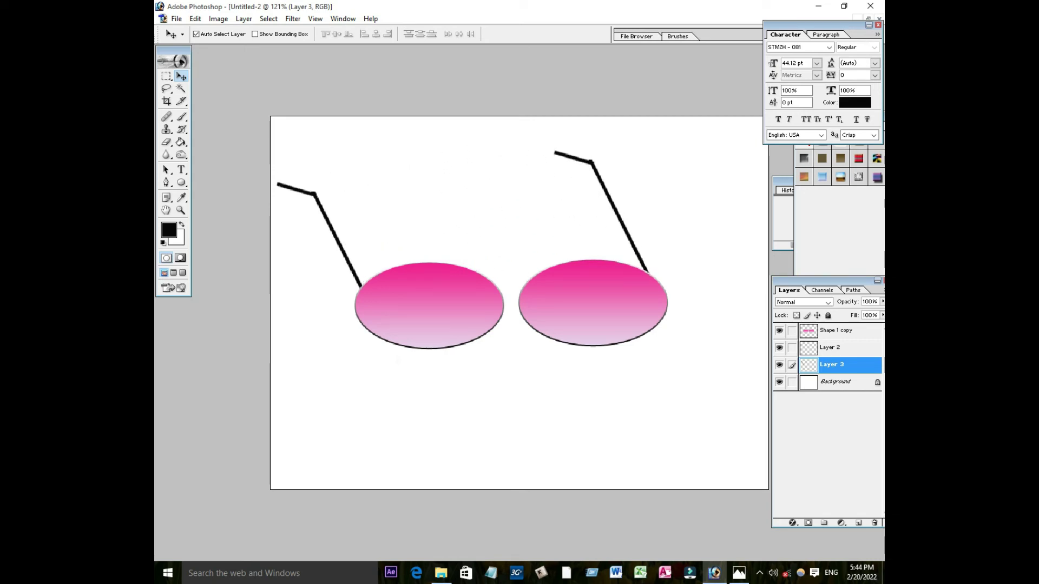
pyautogui.hotkey('ctrl', 'j')
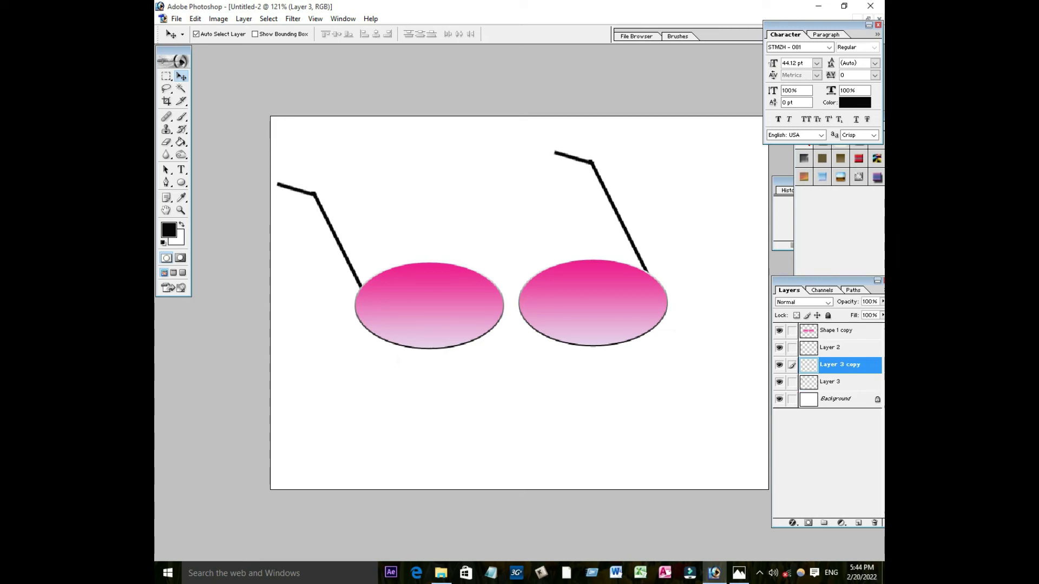
pyautogui.moveTo(619, 216); pyautogui.dragTo(619, 224)
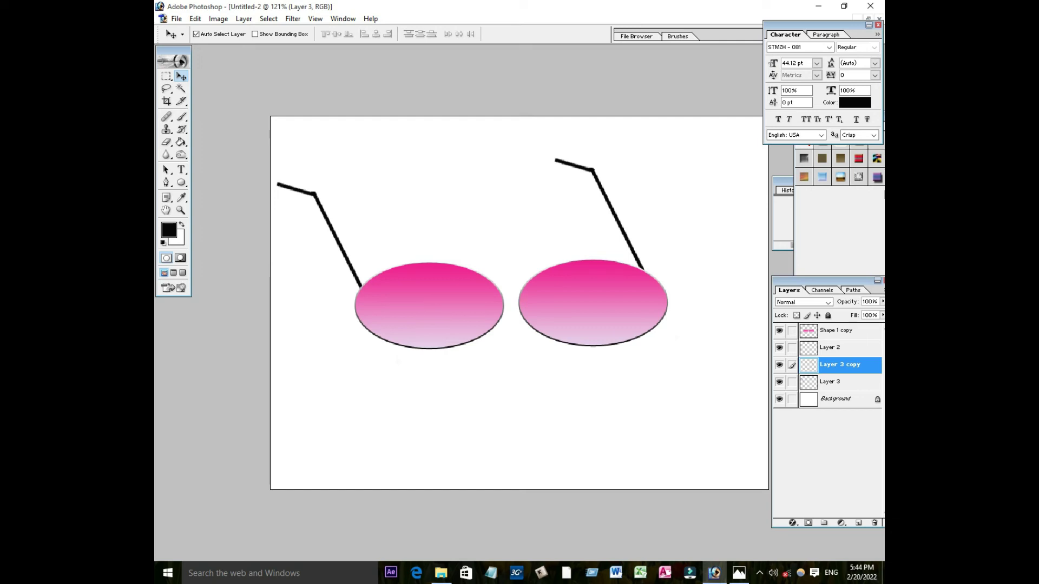
# Scale the right temple arm proportionally to 117.2% and shift it slightly left so it meets the right lens.
pyautogui.hotkey('ctrl', 't')
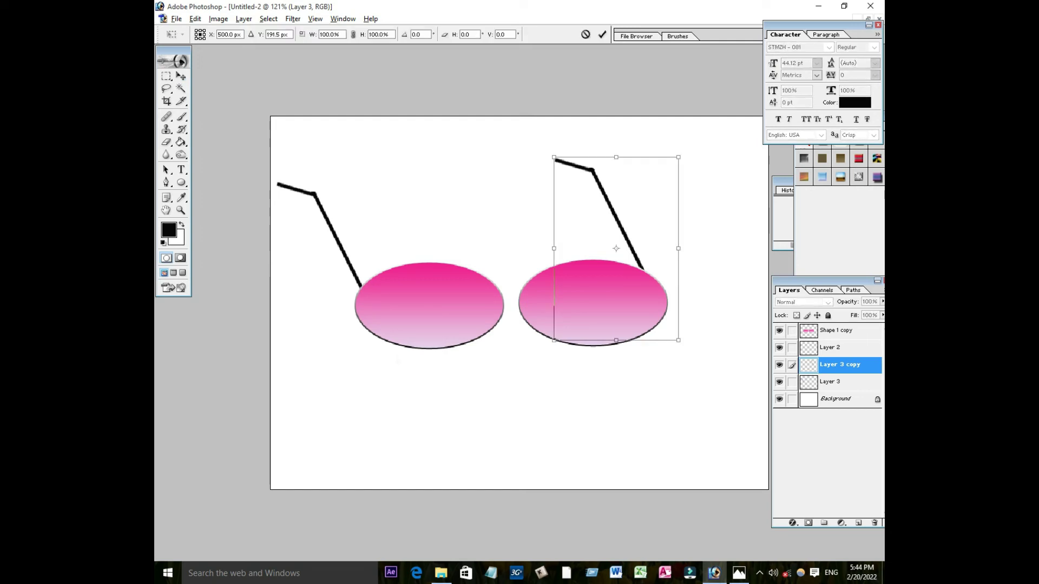
pyautogui.moveTo(678, 340); pyautogui.dragTo(689, 355)
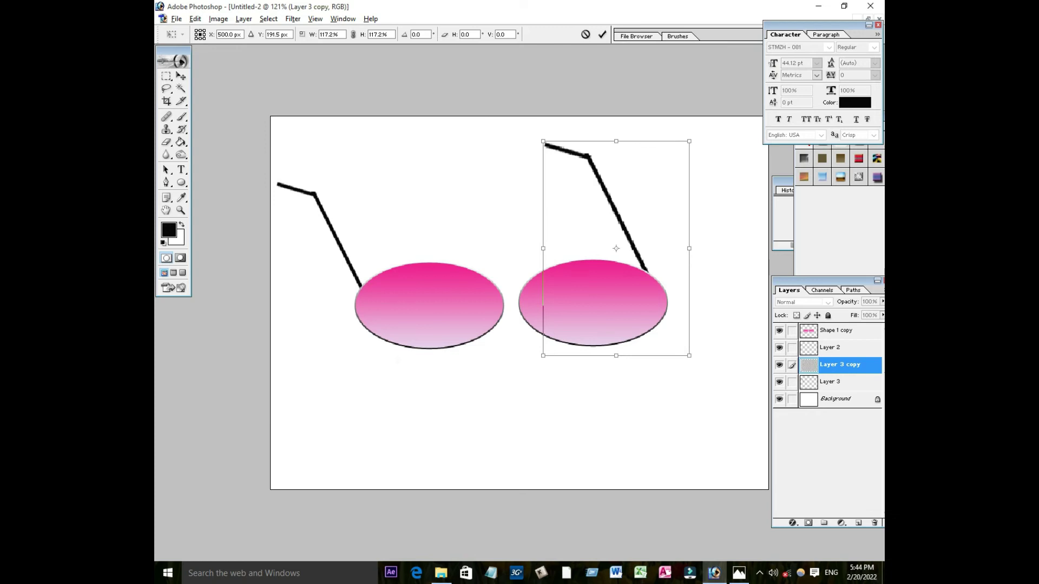
pyautogui.moveTo(615, 249); pyautogui.dragTo(612, 248)
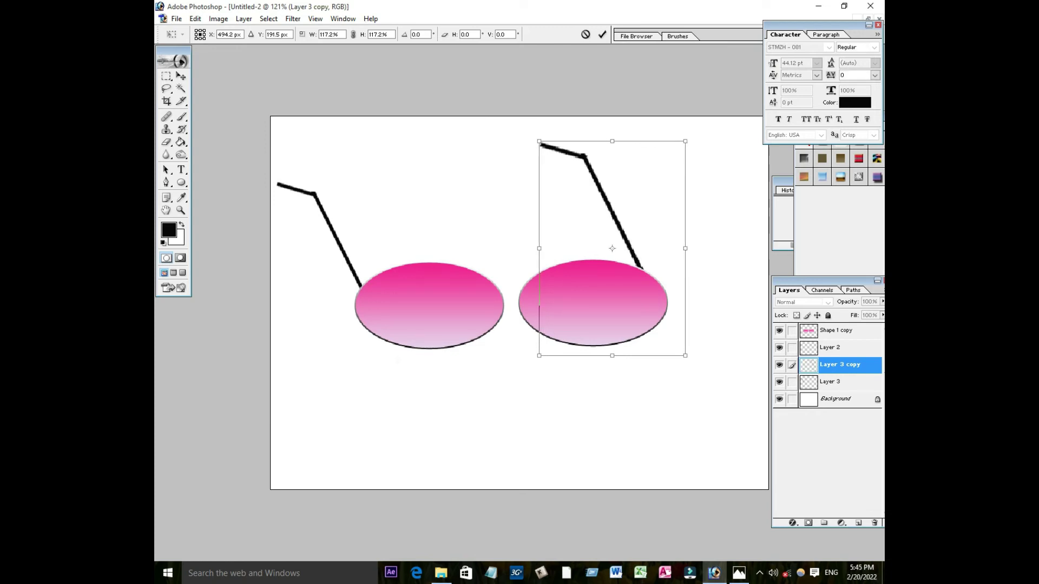
pyautogui.press('Return')
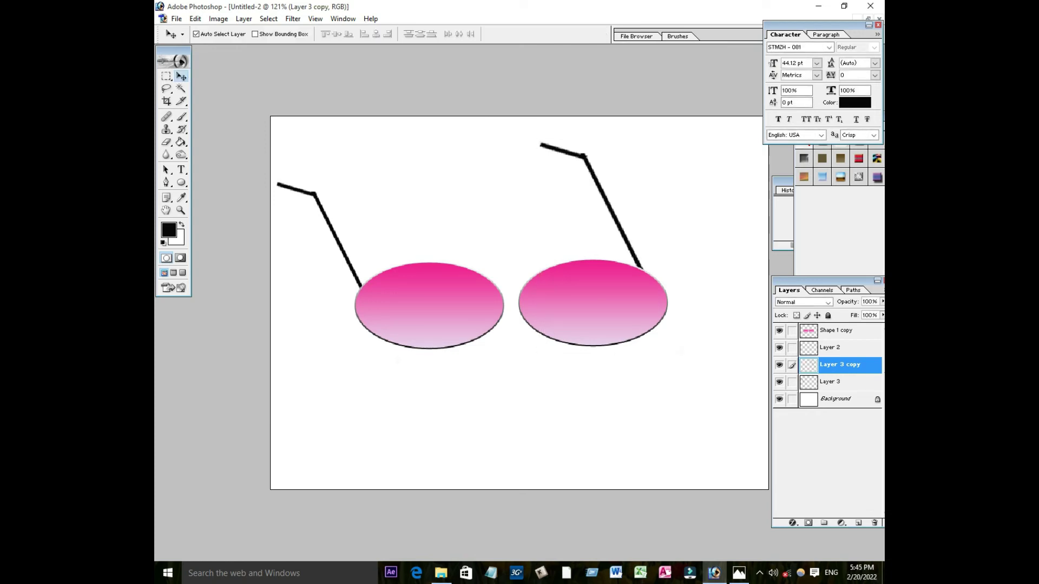
# Scale the left temple arm on Layer 3 proportionally to 114.3%.
pyautogui.rightClick(333, 233)
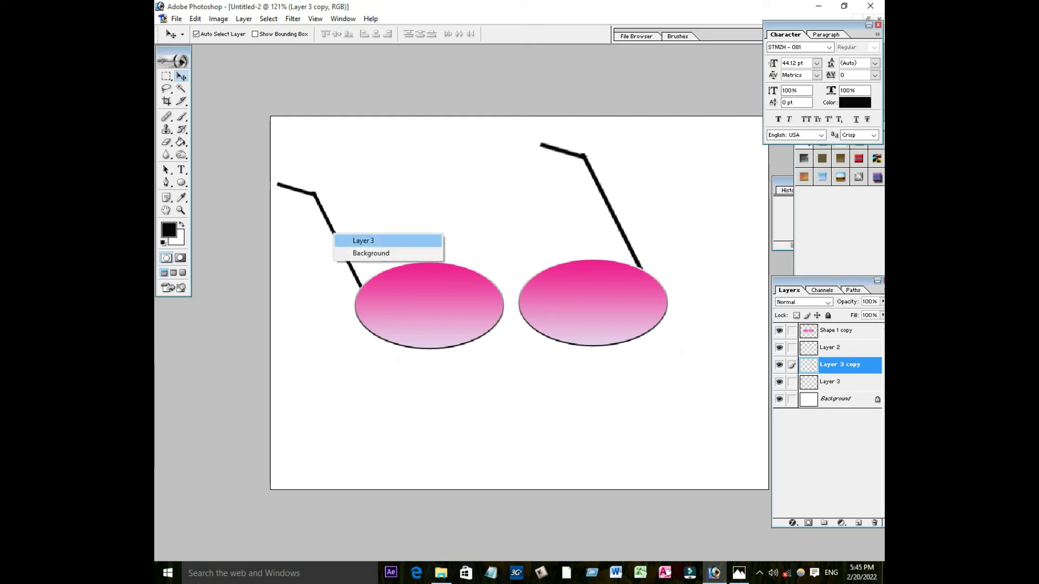
pyautogui.click(351, 238)
pyautogui.hotkey('ctrl', 't')
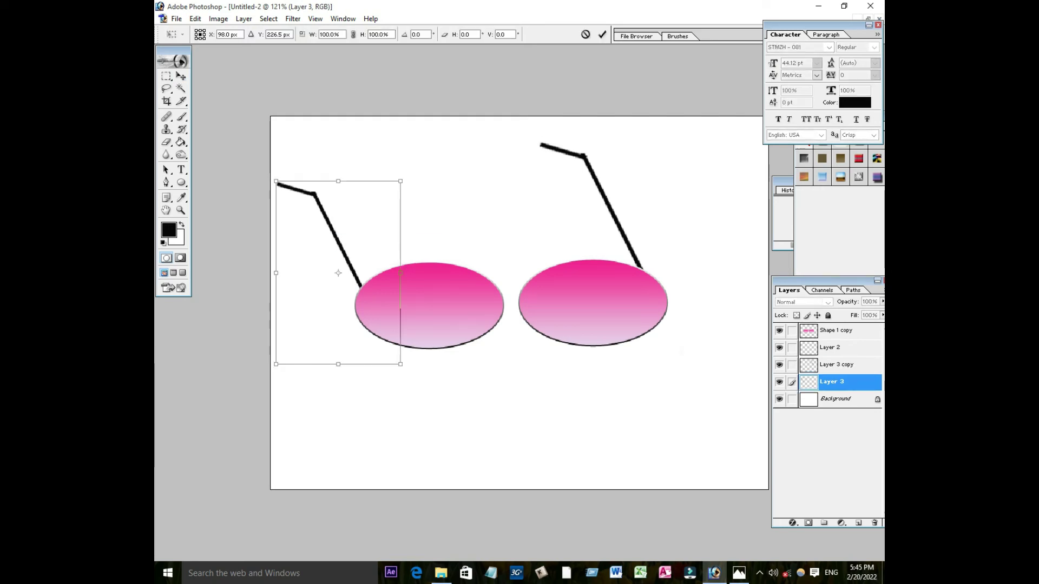
pyautogui.moveTo(400, 364); pyautogui.dragTo(410, 377)
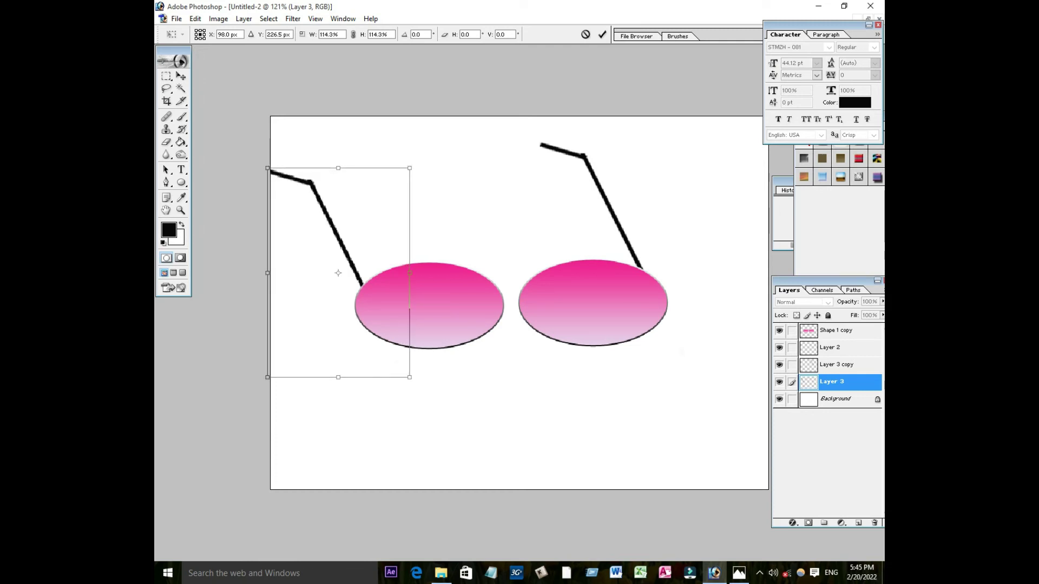
pyautogui.press('Return')
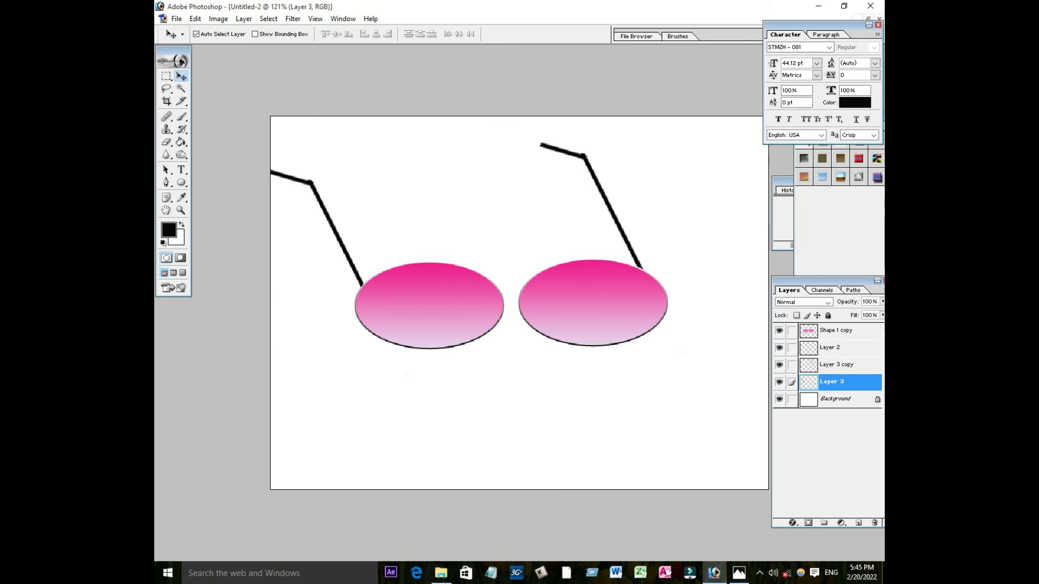
# Add a new layer and fill a thin horizontal rectangular selection bridging the two lenses with black.
pyautogui.click(858, 523)
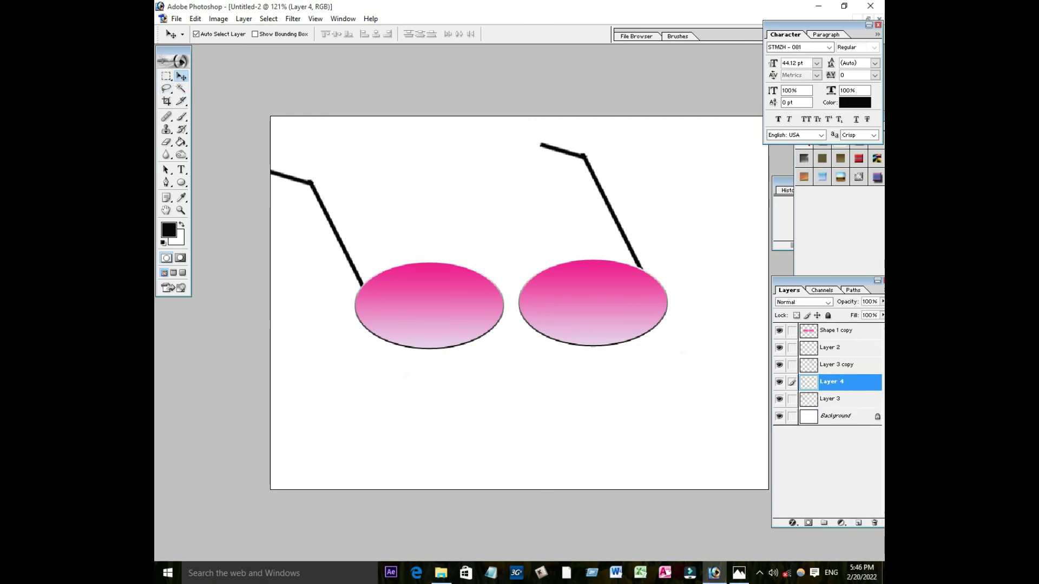
pyautogui.press('m')
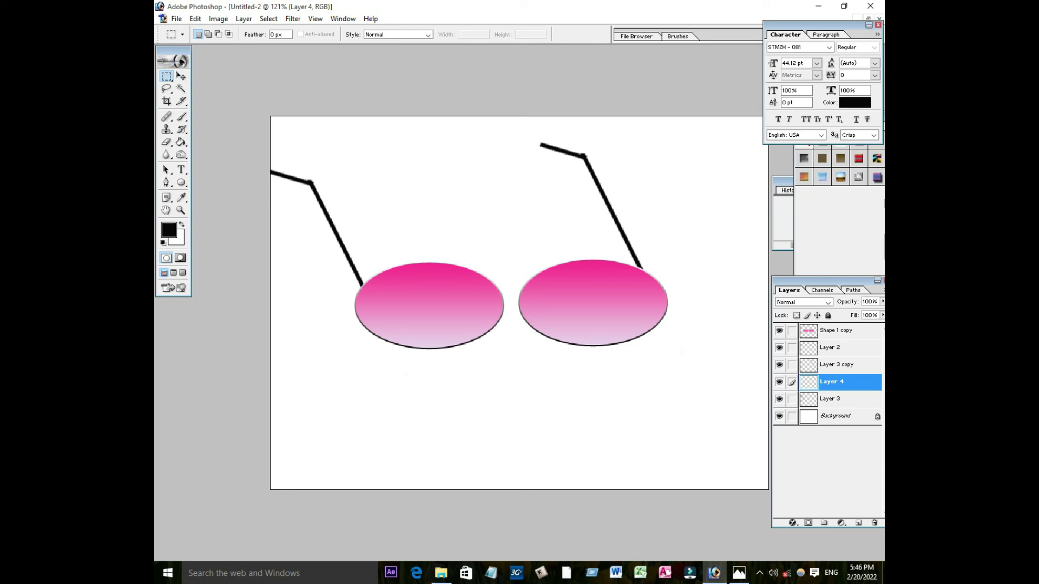
pyautogui.moveTo(477, 234); pyautogui.dragTo(509, 266)
pyautogui.hotkey('ctrl', 'd')
pyautogui.moveTo(507, 302); pyautogui.dragTo(526, 293)
pyautogui.hotkey('shift', 'F5')
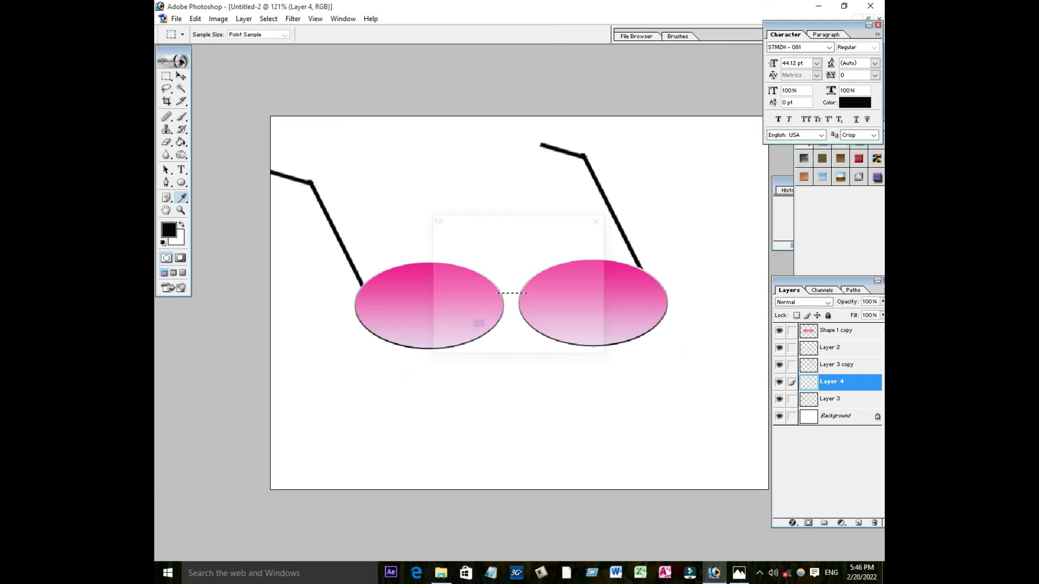
pyautogui.press('Return')
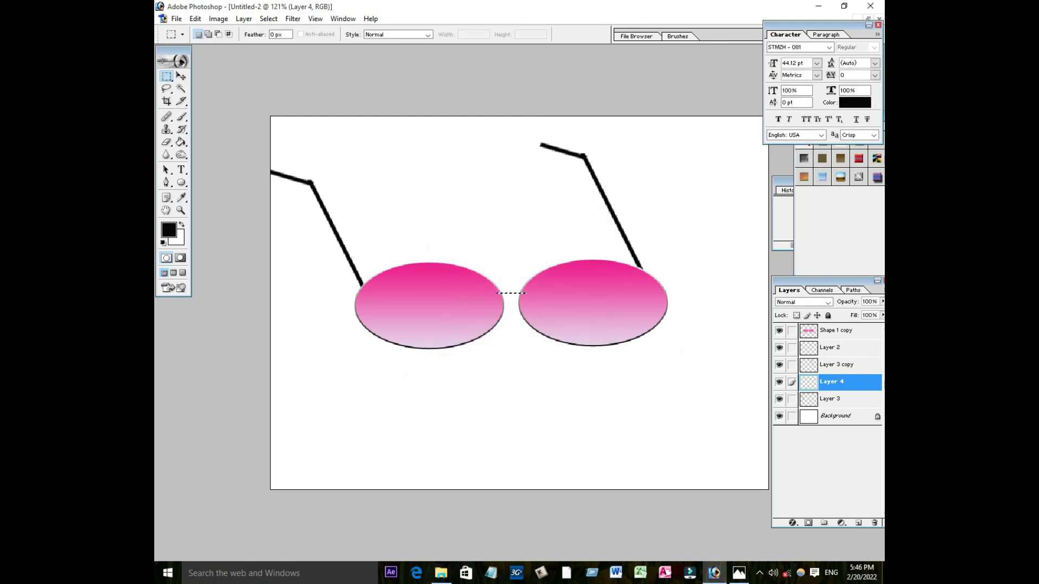
pyautogui.hotkey('ctrl', 'd')
# Scale the bridge strip to 109.3% width and 274.4% height, and place a duplicate of it a little lower between the lenses.
pyautogui.hotkey('ctrl', 't')
pyautogui.moveTo(526, 292); pyautogui.dragTo(511, 297)
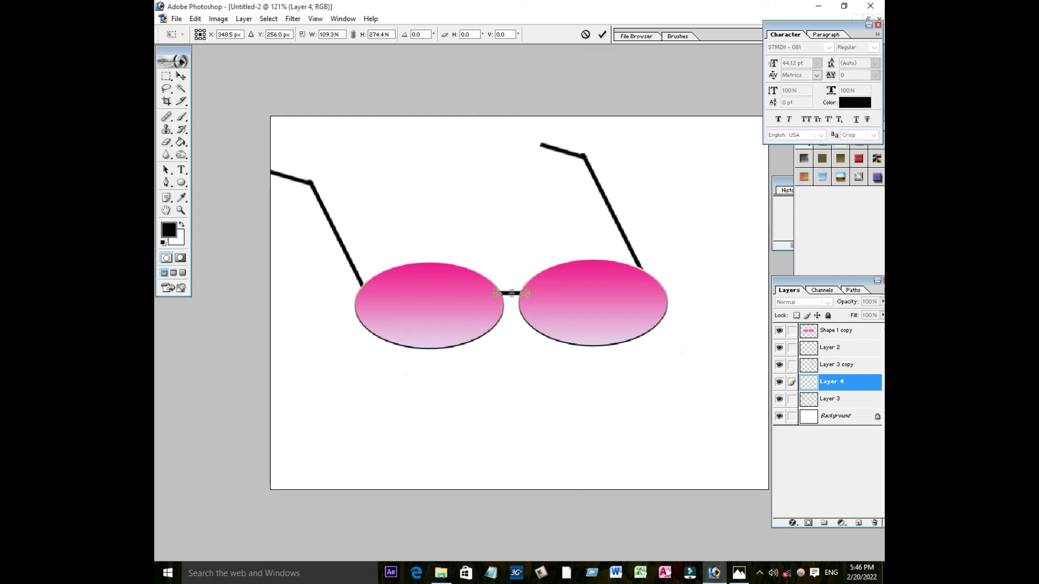
pyautogui.press('Return')
pyautogui.press('v')
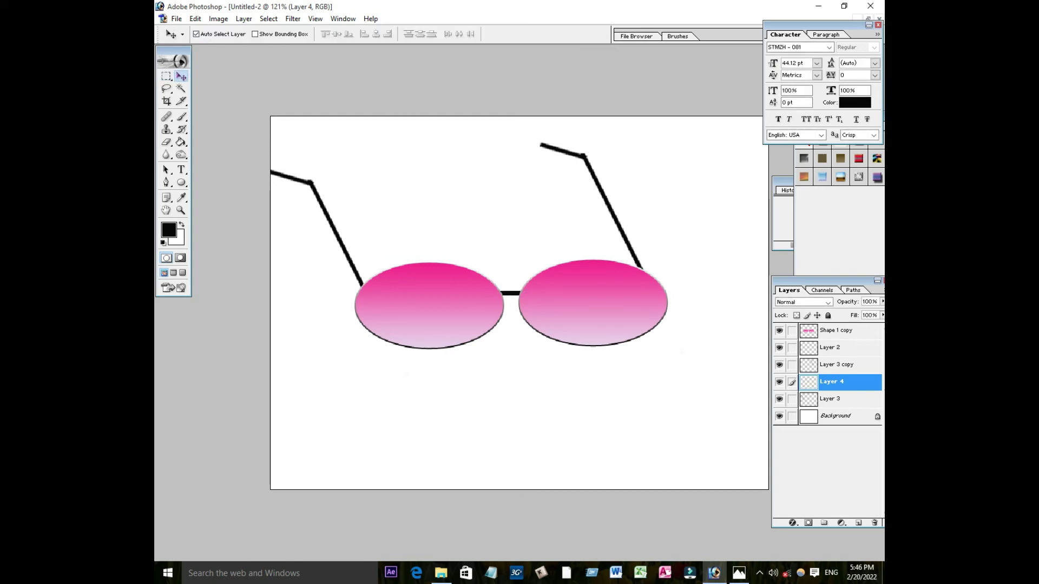
pyautogui.moveTo(511, 293); pyautogui.dragTo(512, 311)
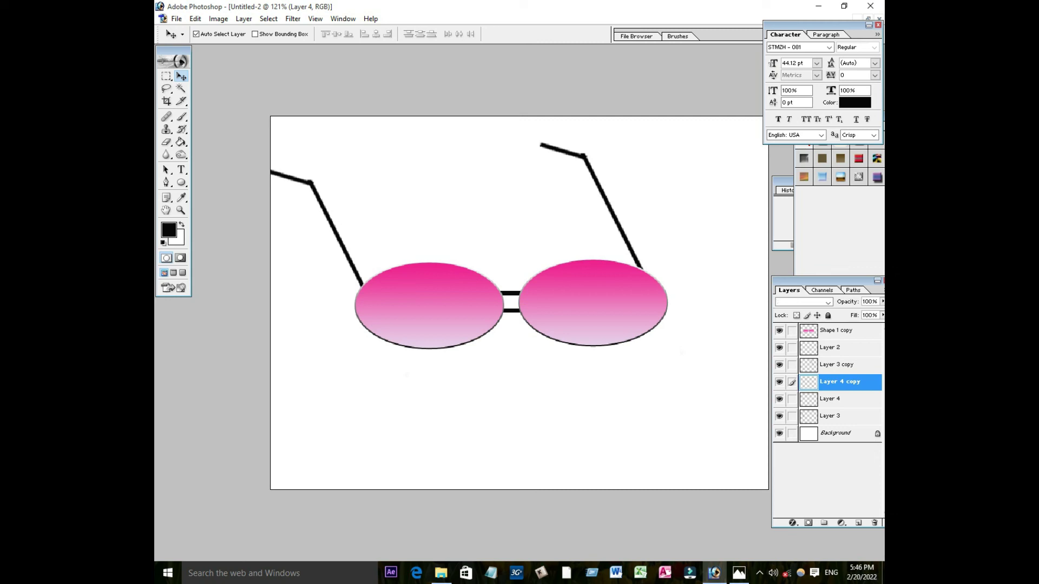
# Add a 3 px outside Stroke layer style to the lens layer Shape 1 copy and set its fill type to Gradient.
pyautogui.click(844, 330)
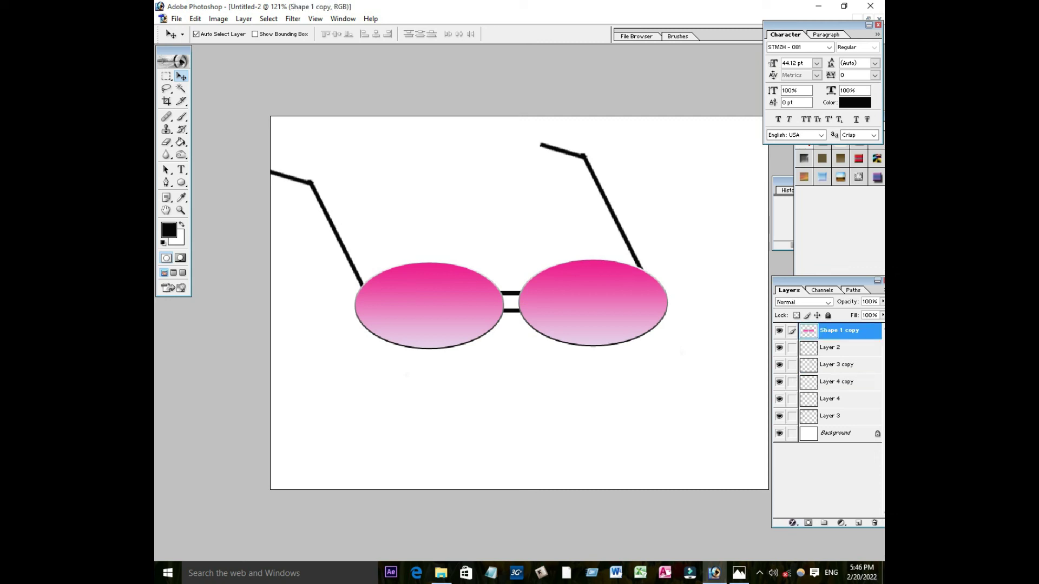
pyautogui.click(244, 19)
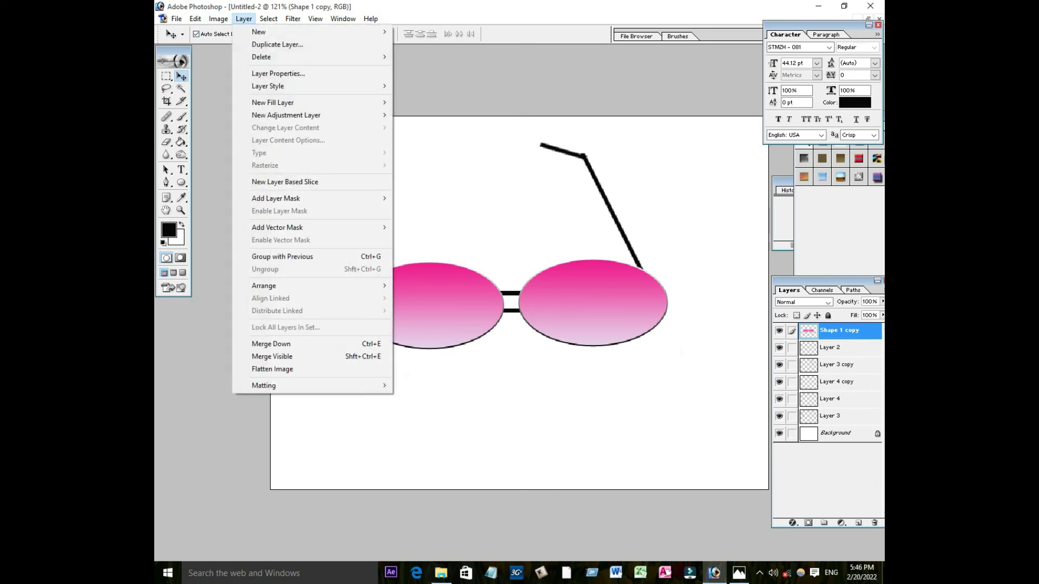
pyautogui.moveTo(268, 86)
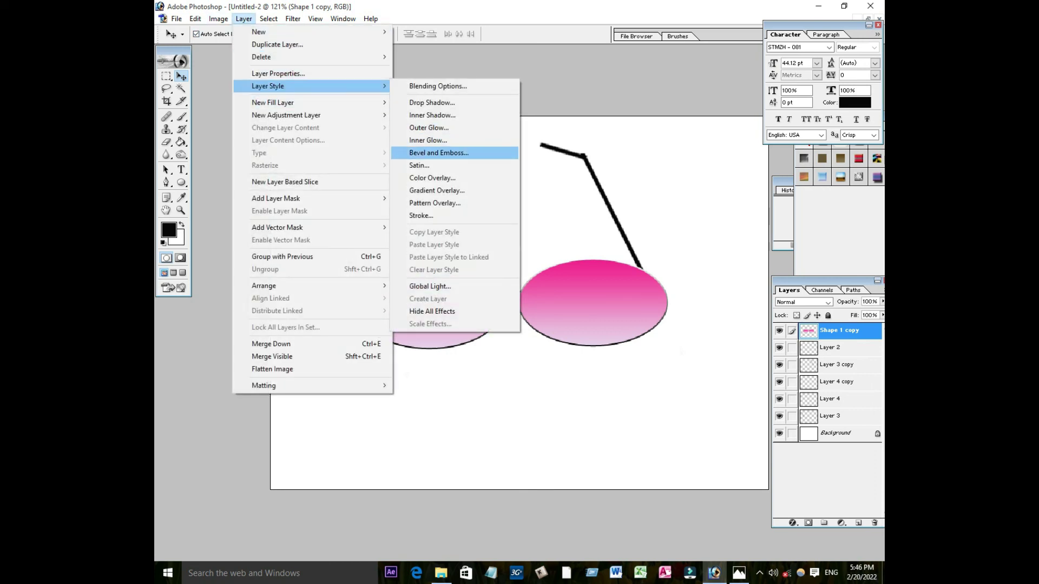
pyautogui.press('Escape')
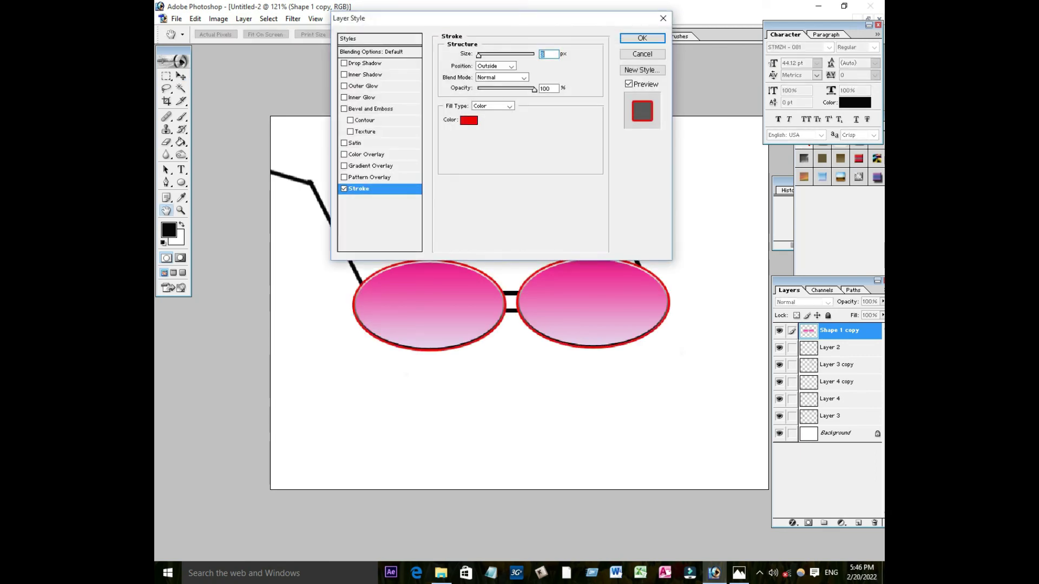
pyautogui.click(492, 106)
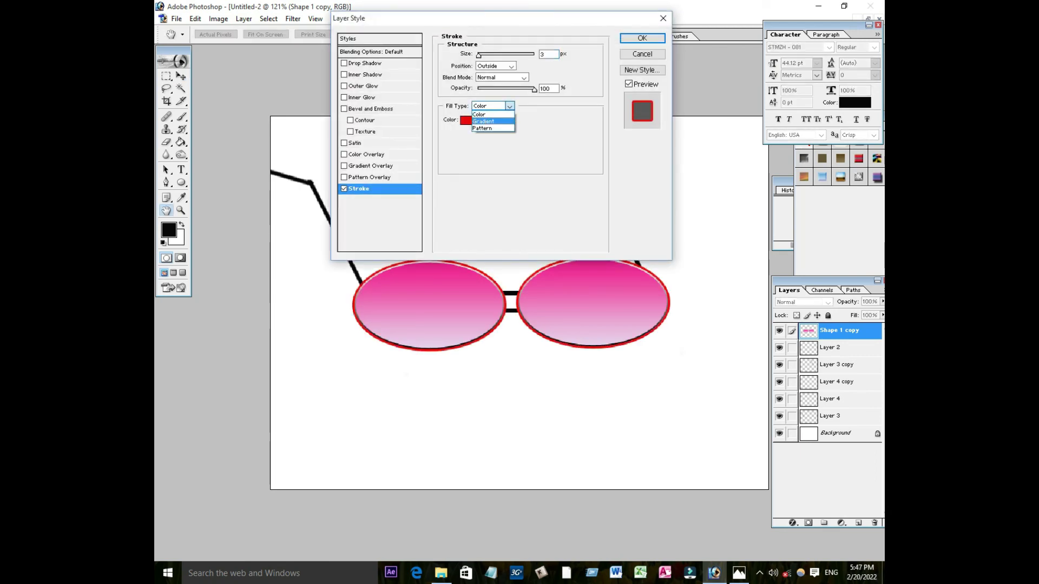
pyautogui.click(490, 118)
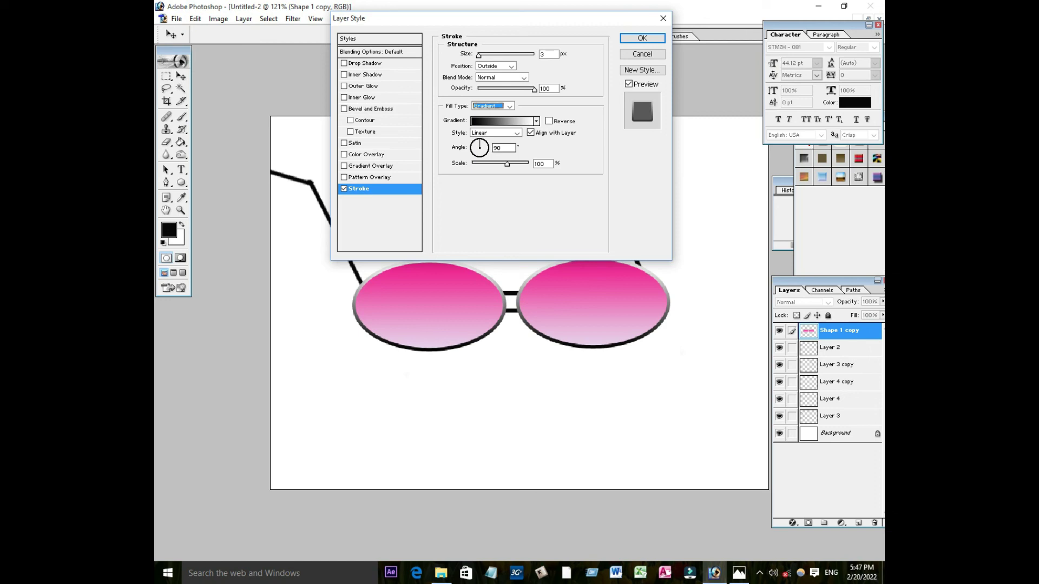
# Try several gradient presets for the lens stroke, choose Spectrum and apply the layer style.
pyautogui.click(502, 120)
pyautogui.click(260, 99)
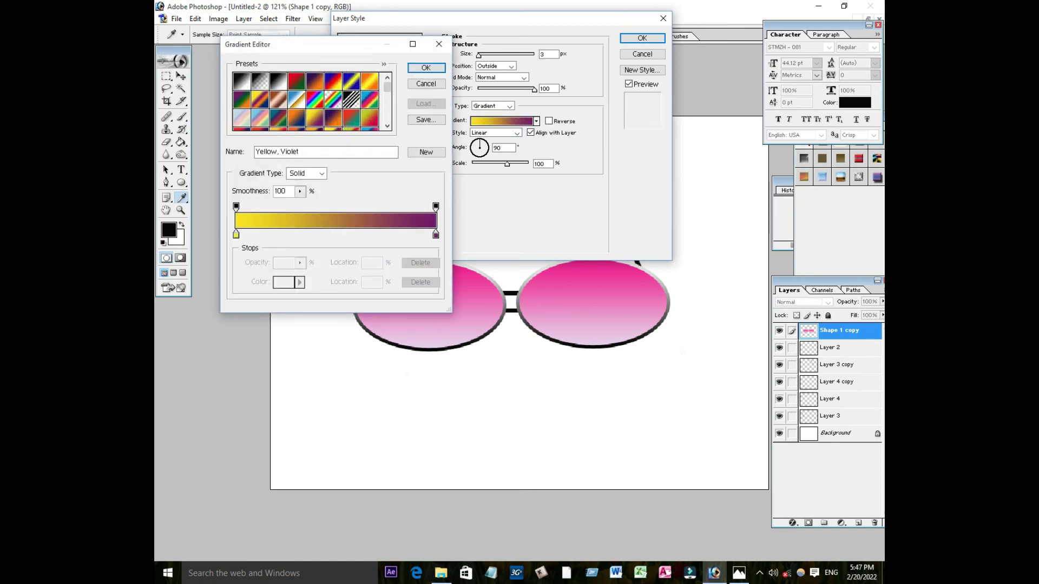
pyautogui.click(315, 99)
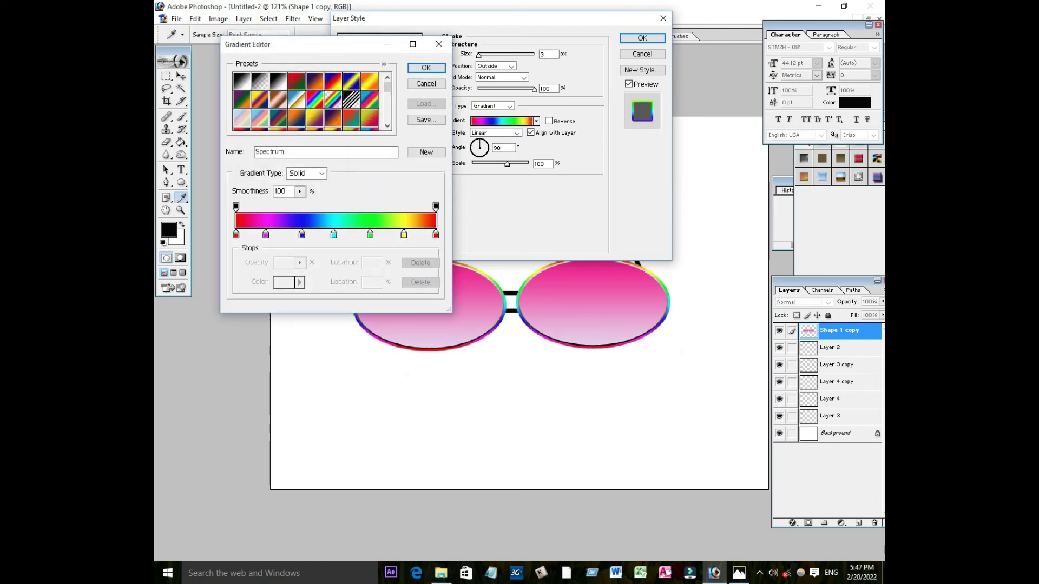
pyautogui.click(333, 81)
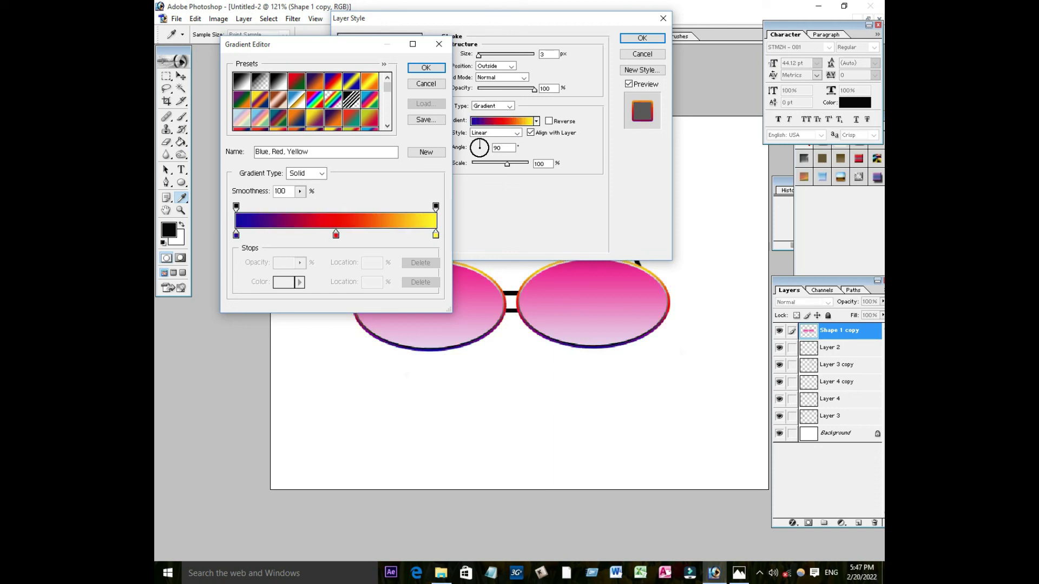
pyautogui.click(314, 81)
pyautogui.click(314, 99)
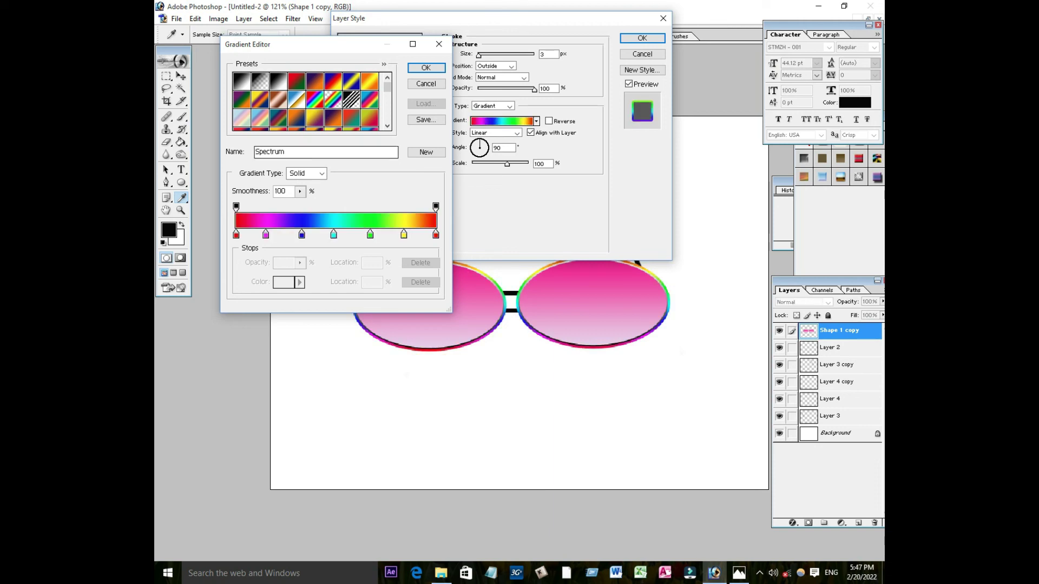
pyautogui.click(426, 68)
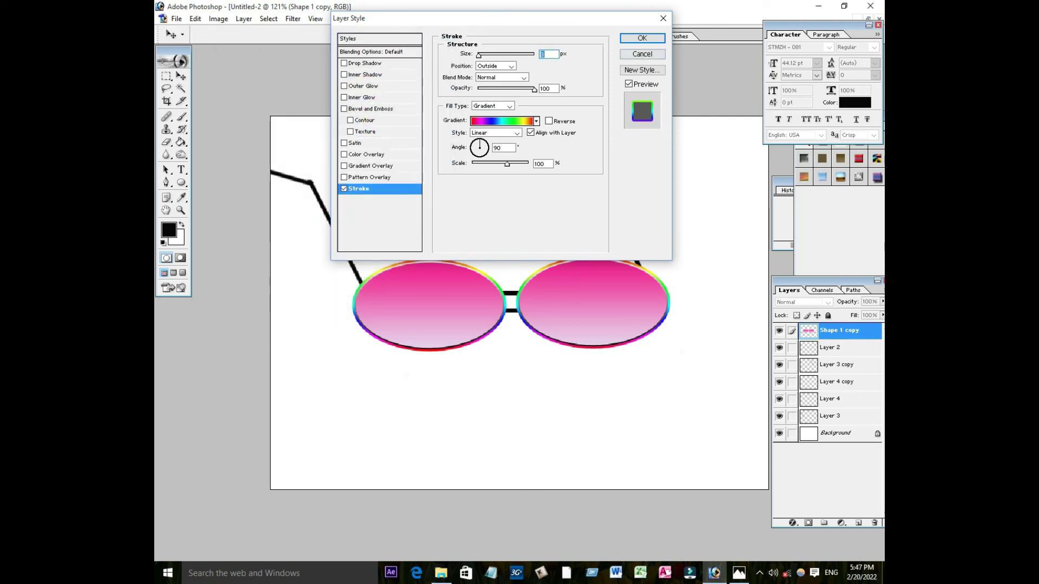
pyautogui.press('Return')
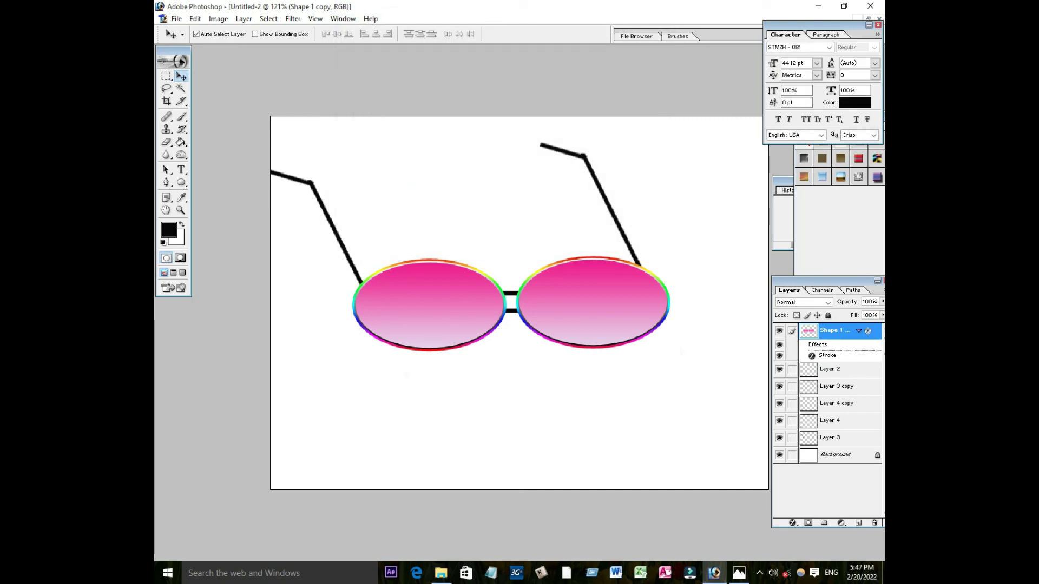
# Merge all the sunglasses layers into a single layer above the background and move the glasses down and right, fully onto the canvas.
pyautogui.rightClick(328, 221)
pyautogui.click(357, 229)
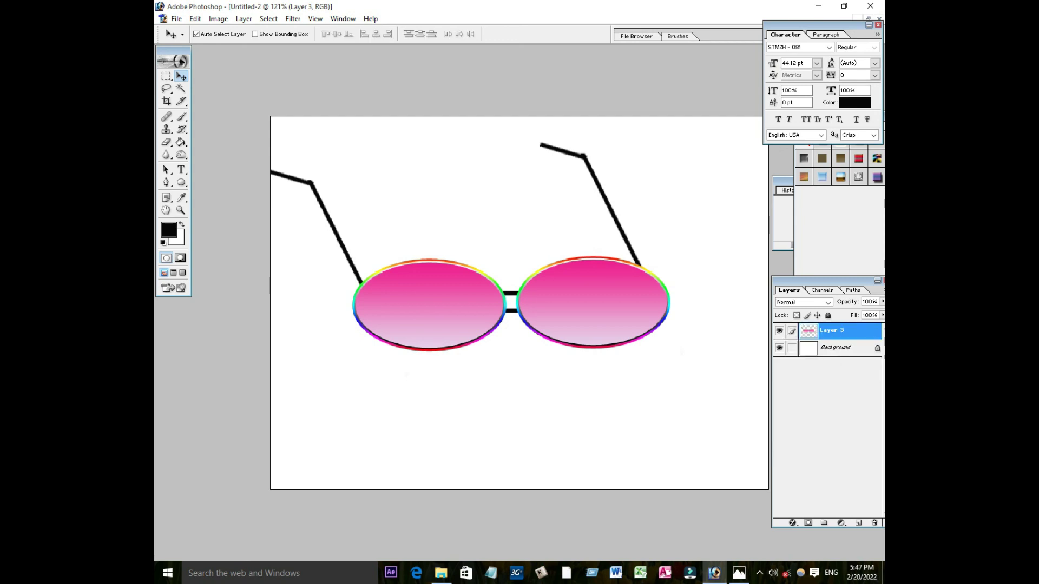
pyautogui.moveTo(465, 305); pyautogui.dragTo(486, 321)
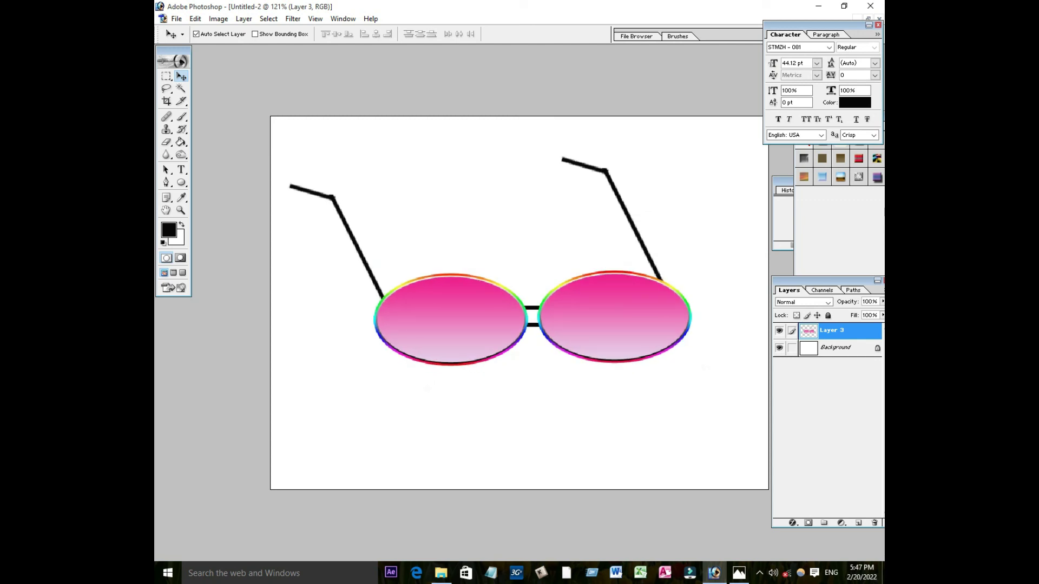